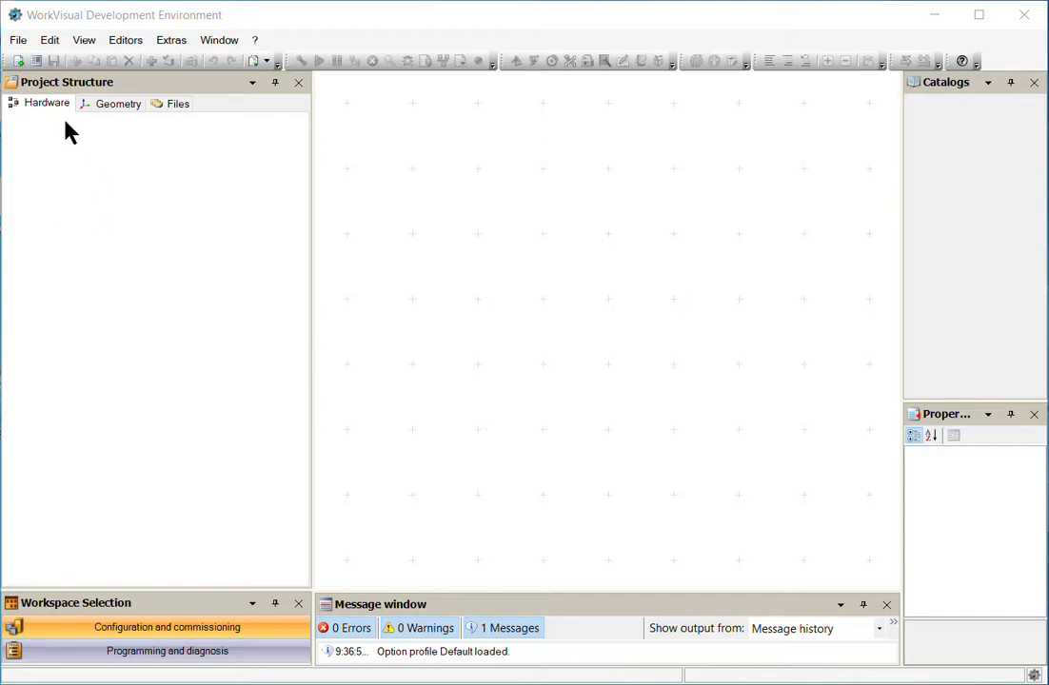
# Browse for projects and inspect those stored on the controller at 192.168.1.101 in the available cell.
pyautogui.click(19, 41)
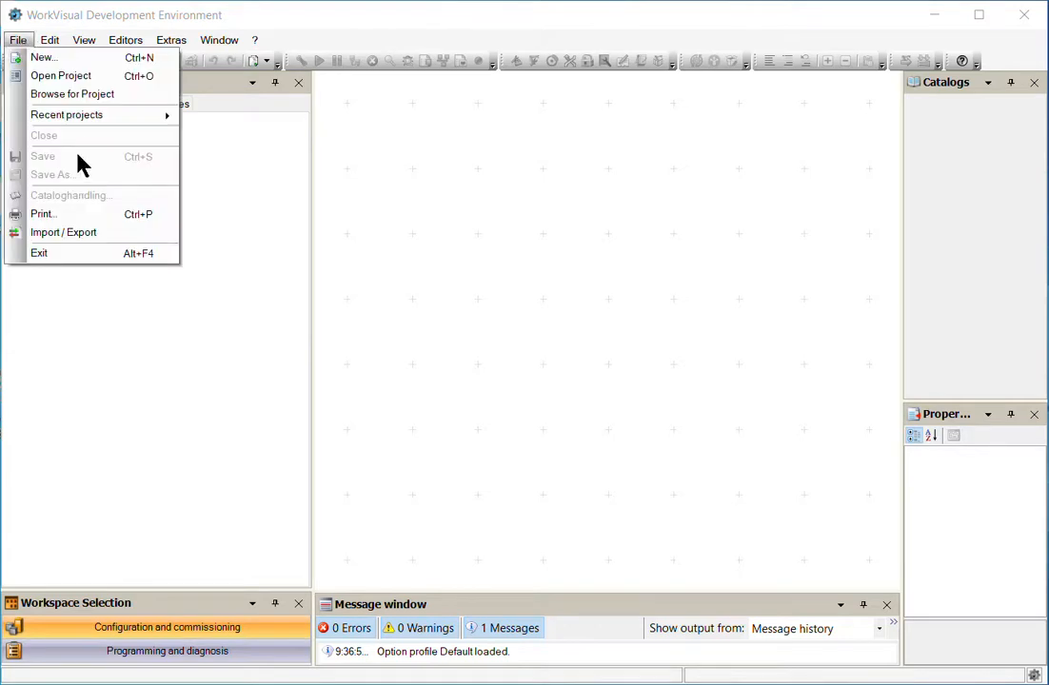
pyautogui.click(86, 94)
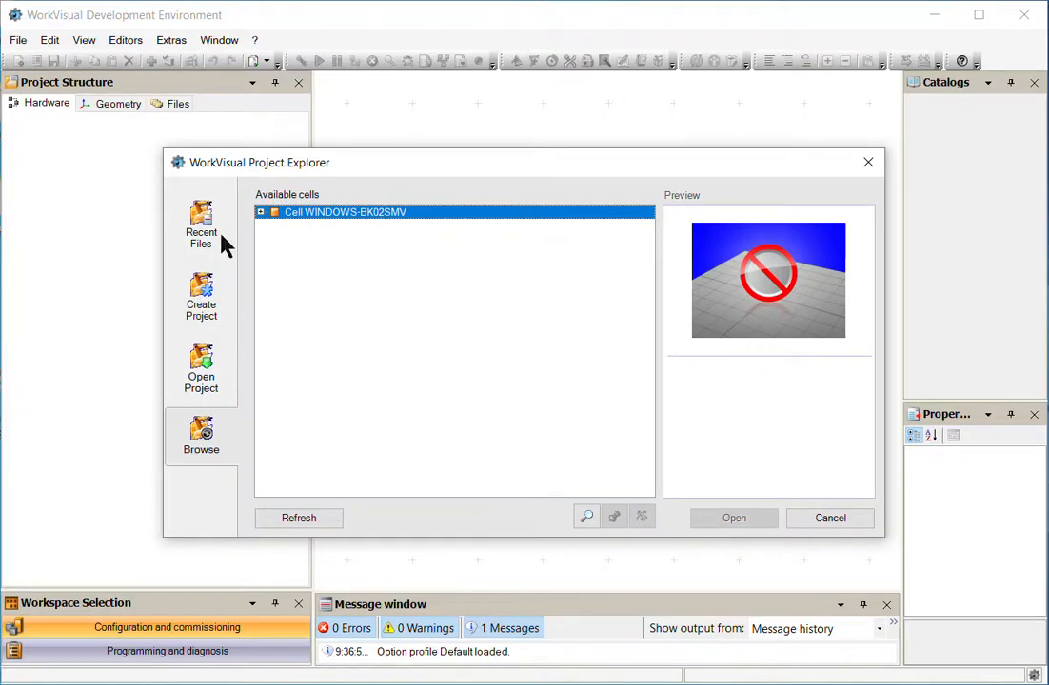
pyautogui.click(261, 213)
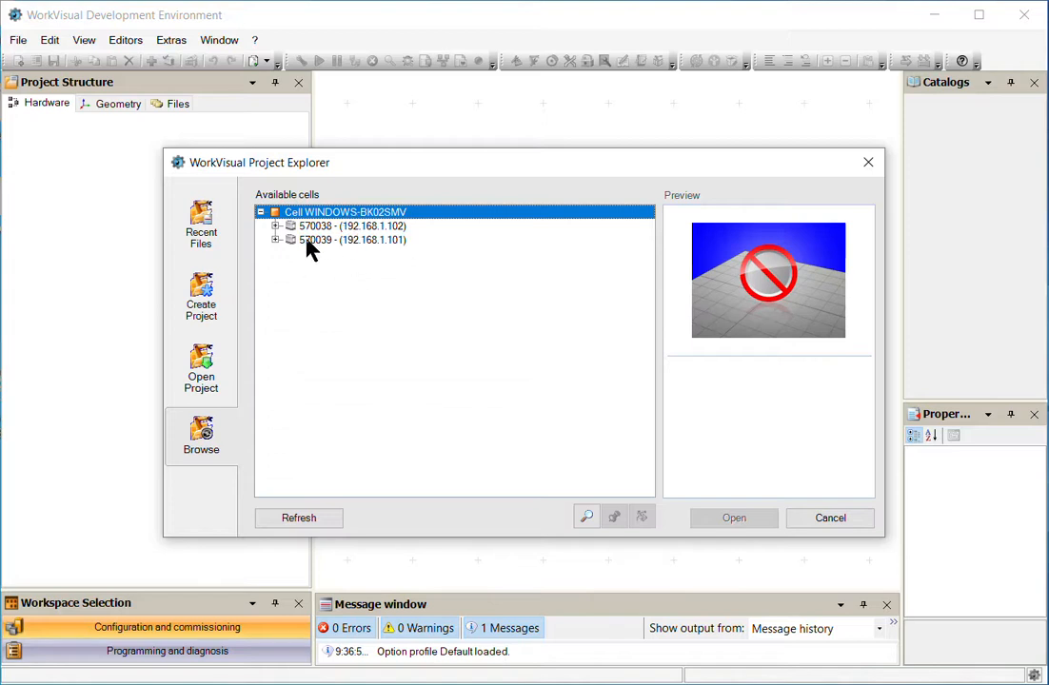
pyautogui.click(276, 240)
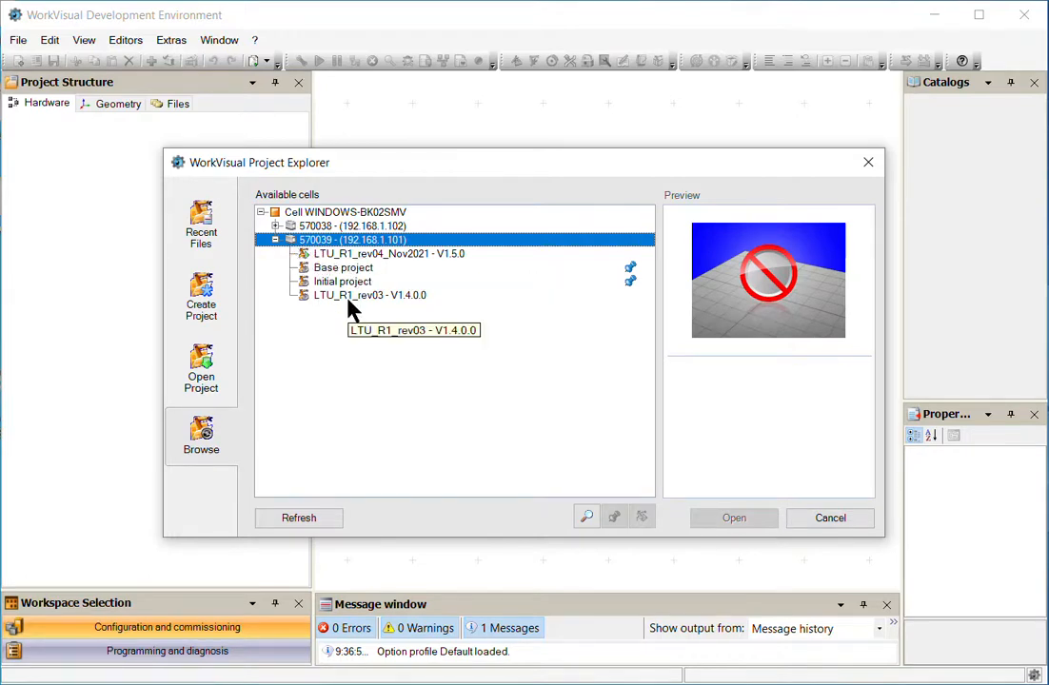
pyautogui.click(276, 241)
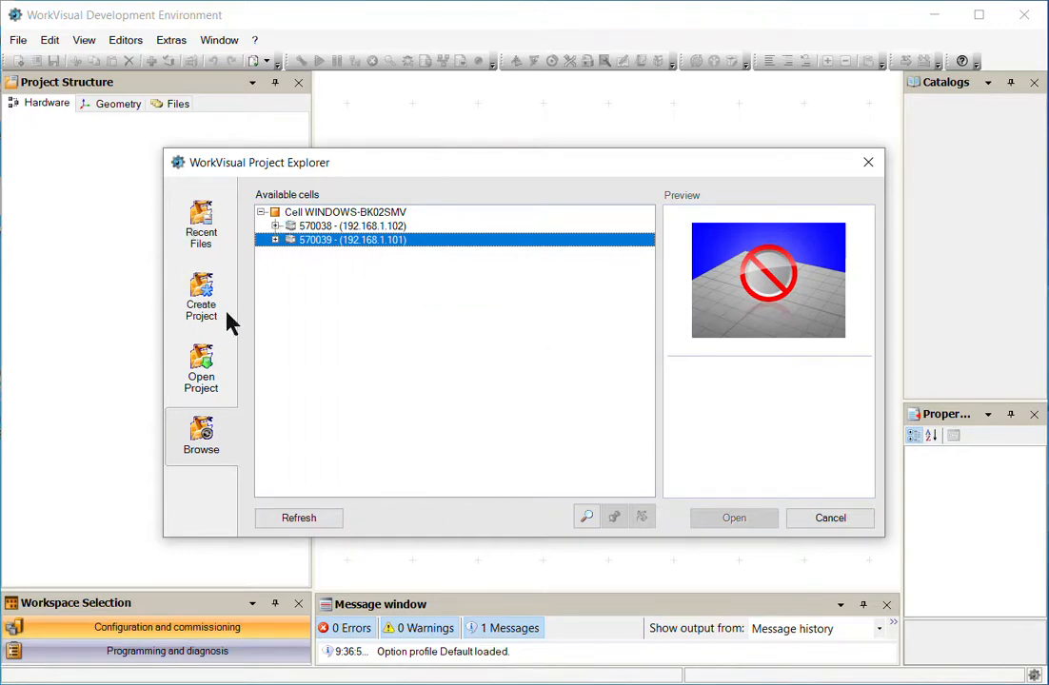
# Compare the recent project files with the browsable cells, and close the project explorer without opening anything.
pyautogui.click(205, 233)
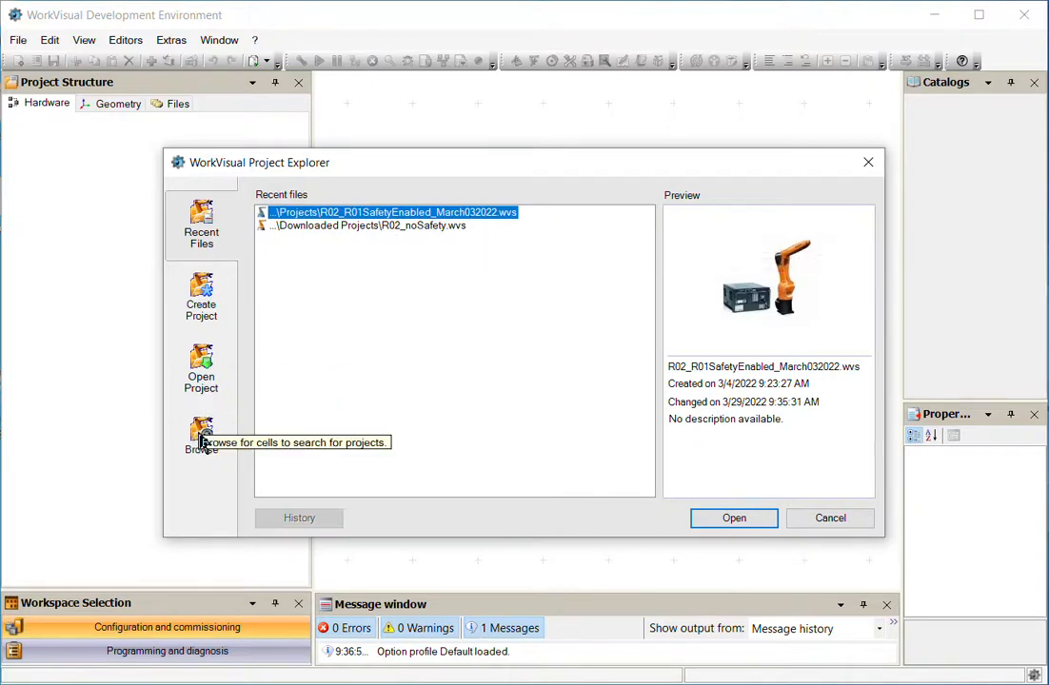
pyautogui.click(211, 434)
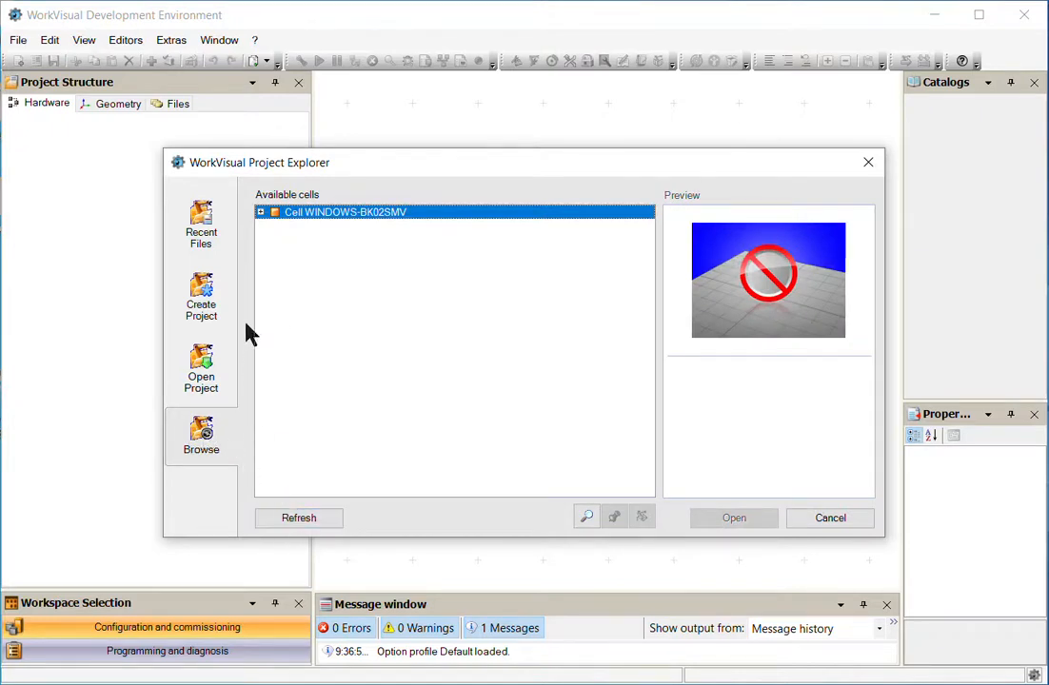
pyautogui.click(218, 234)
pyautogui.click(208, 231)
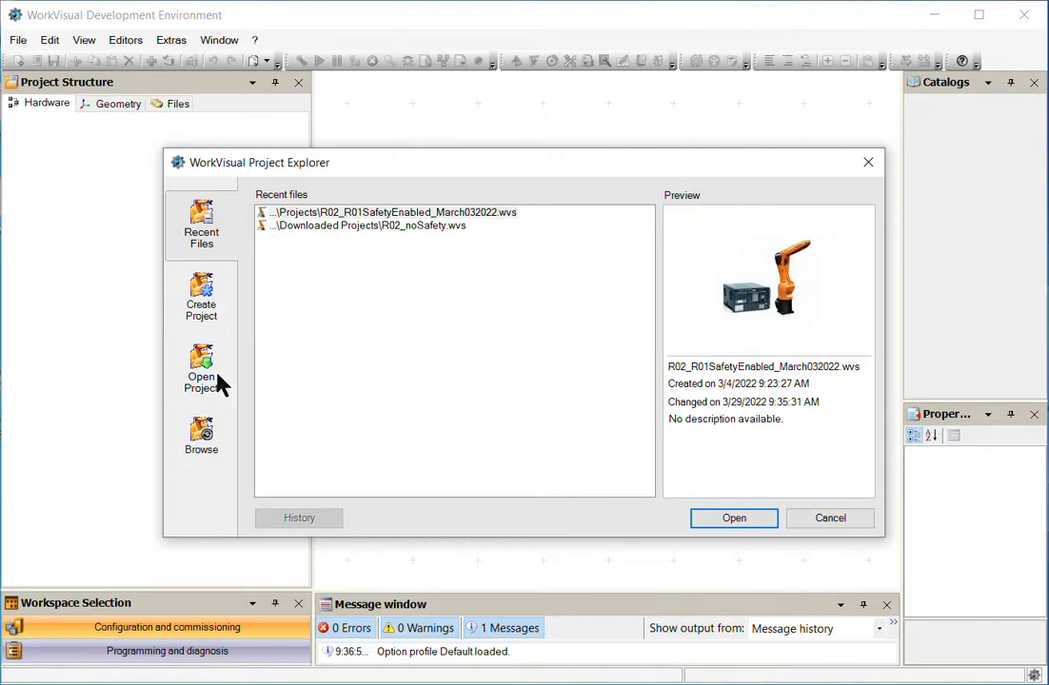
pyautogui.click(830, 521)
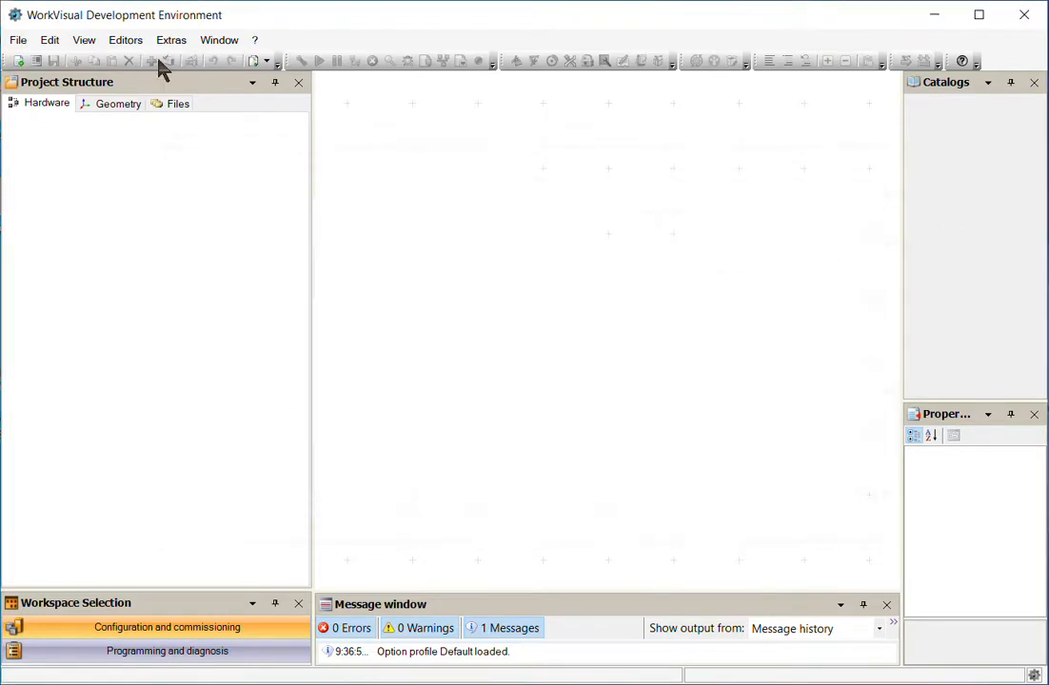
# Open the project file R02_R02_v02_April042022.wvs from the Projects folder, widening the name column to read the file names.
pyautogui.click(21, 43)
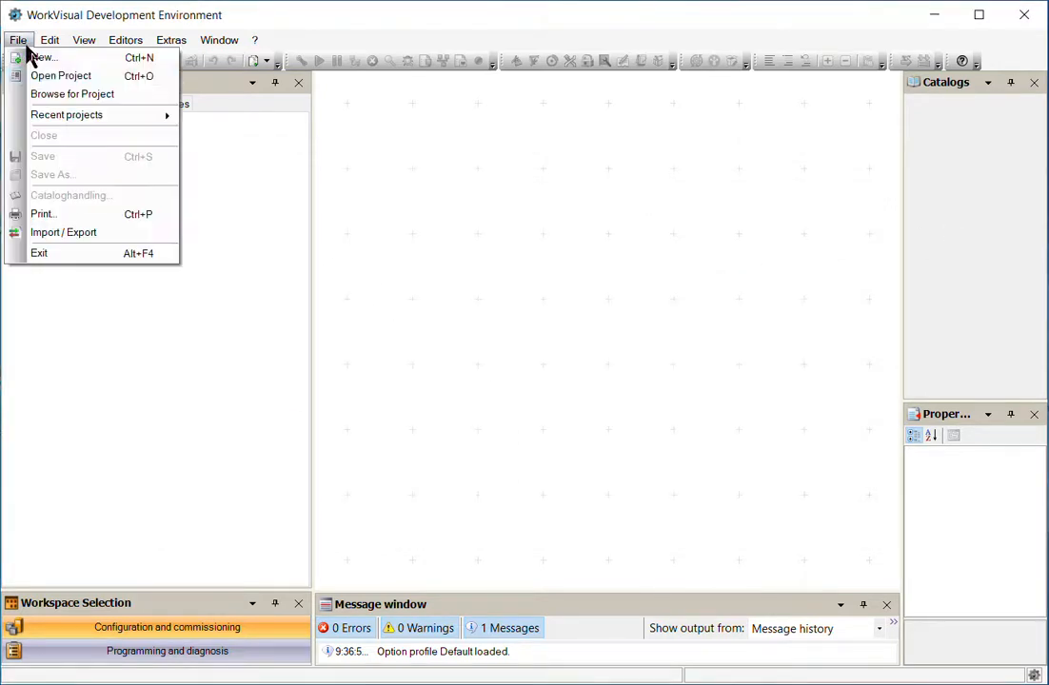
pyautogui.click(90, 77)
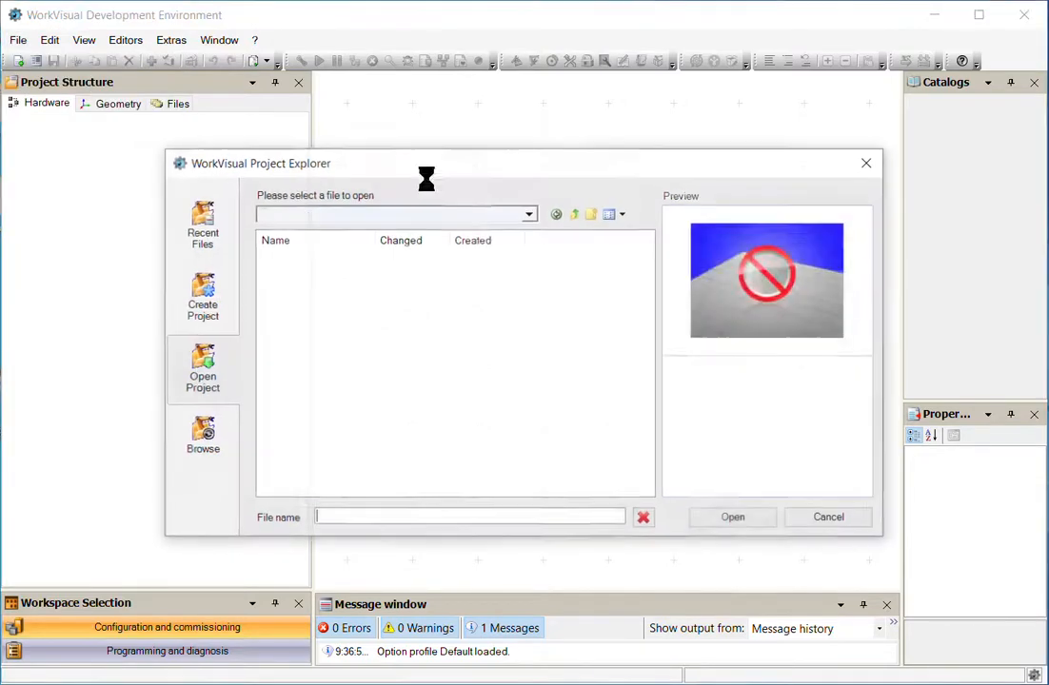
pyautogui.moveTo(375, 238); pyautogui.dragTo(484, 238)
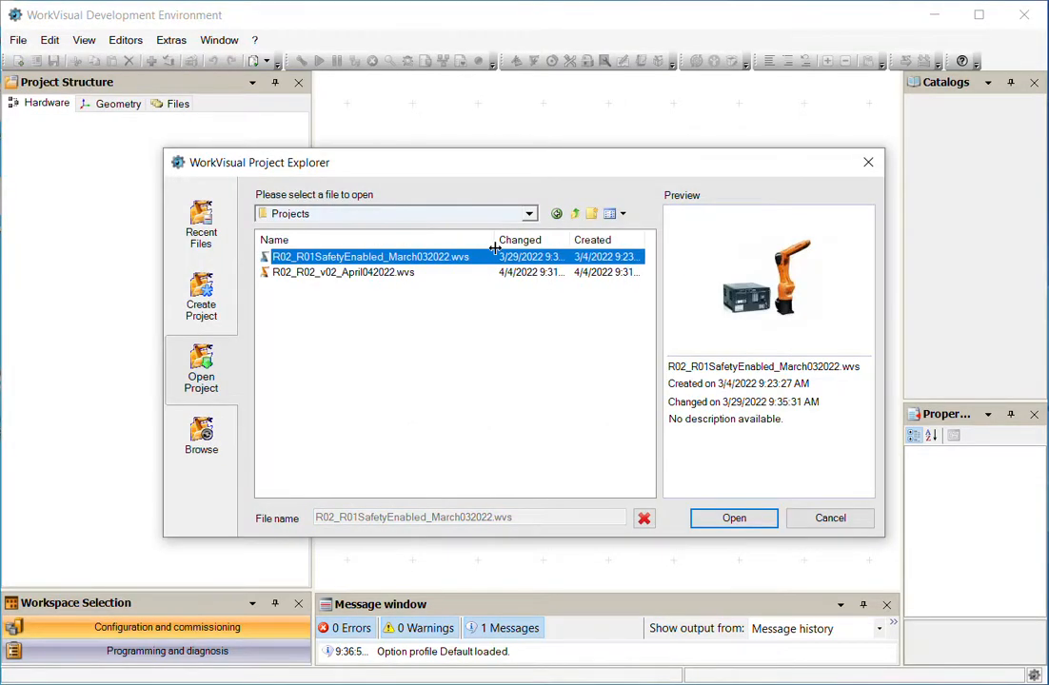
pyautogui.click(356, 274)
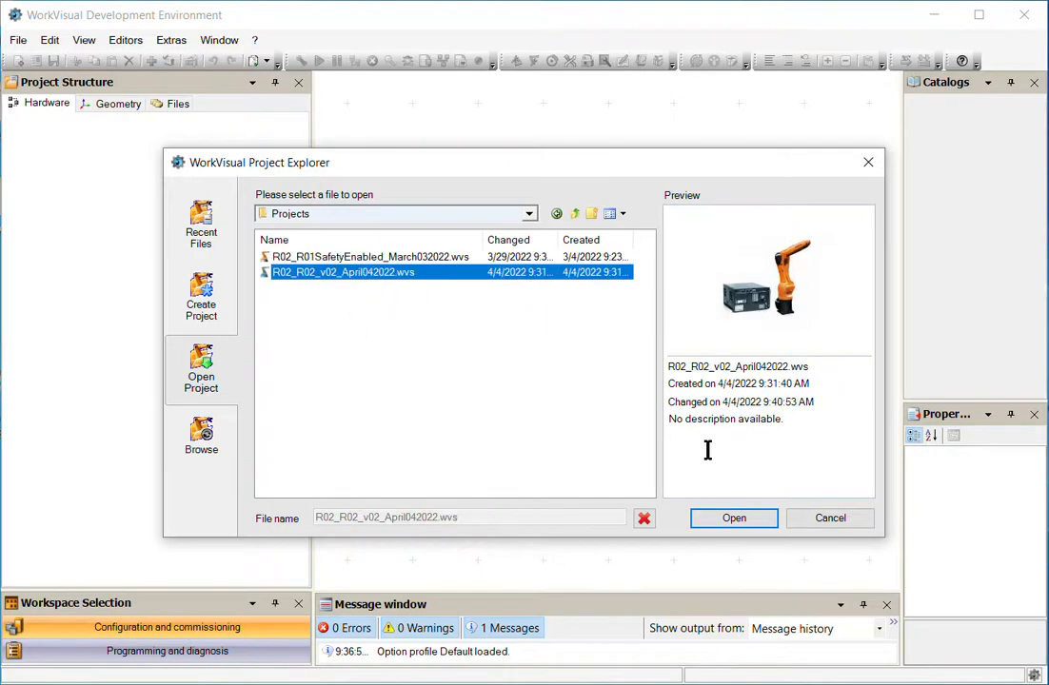
pyautogui.click(742, 523)
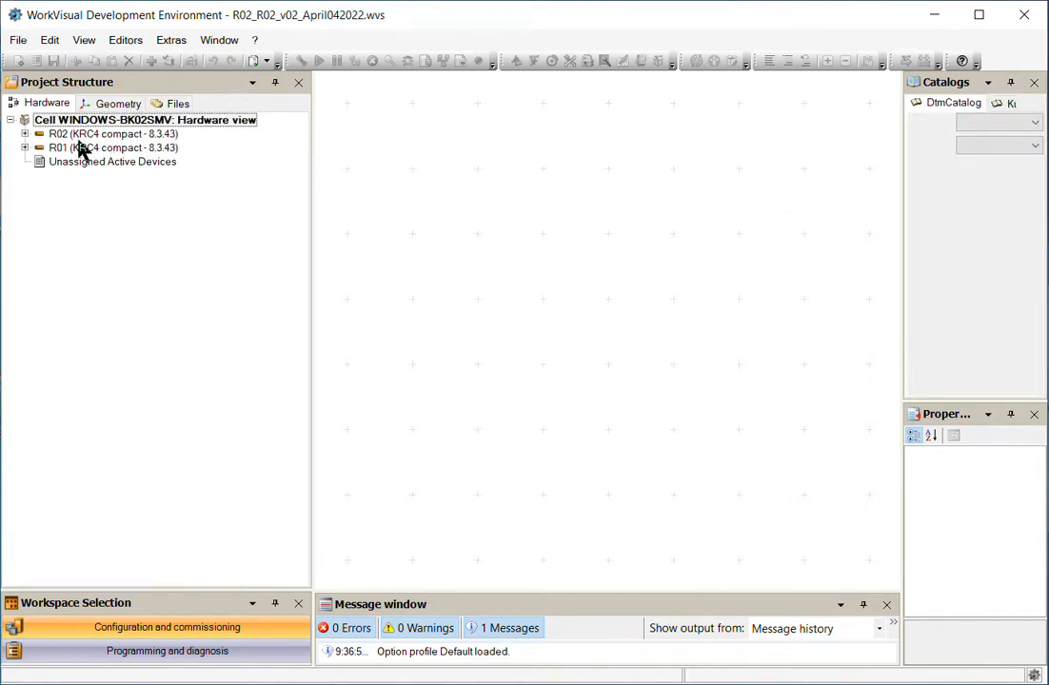
# Open the cell configuration and expand the R01 controller and its controller components in the hardware structure.
pyautogui.doubleClick(107, 120)
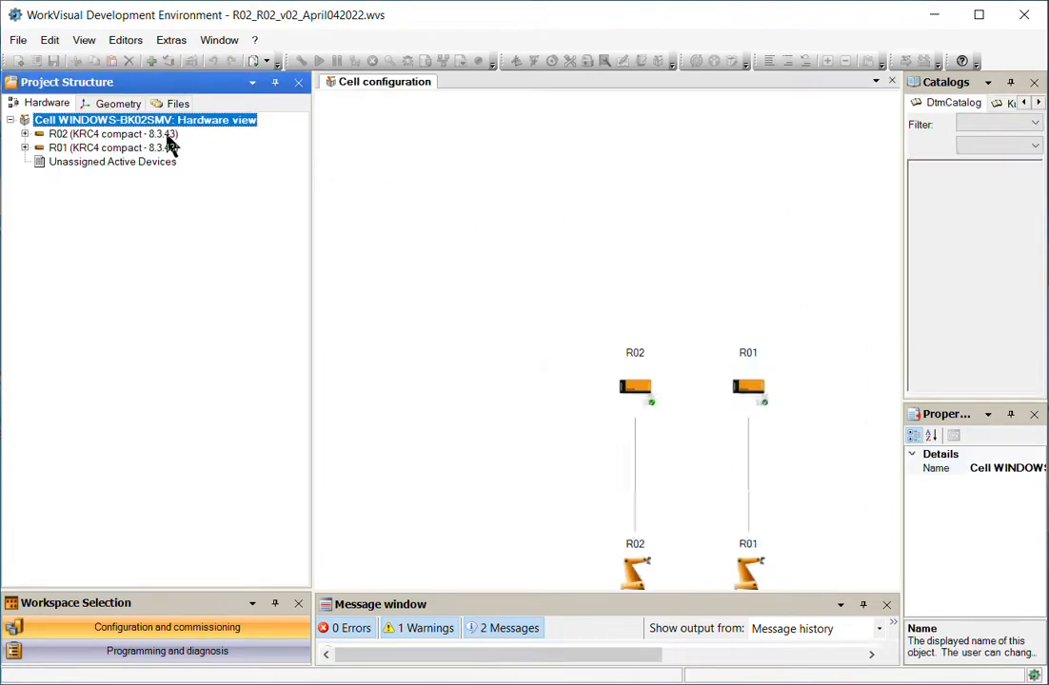
pyautogui.click(114, 149)
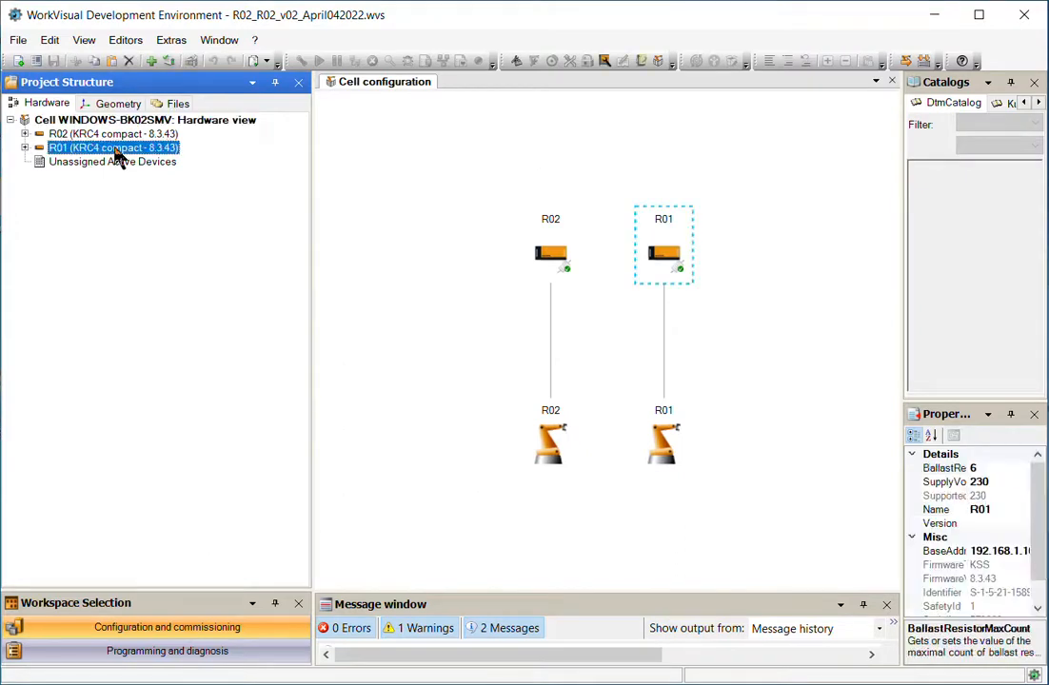
pyautogui.click(25, 148)
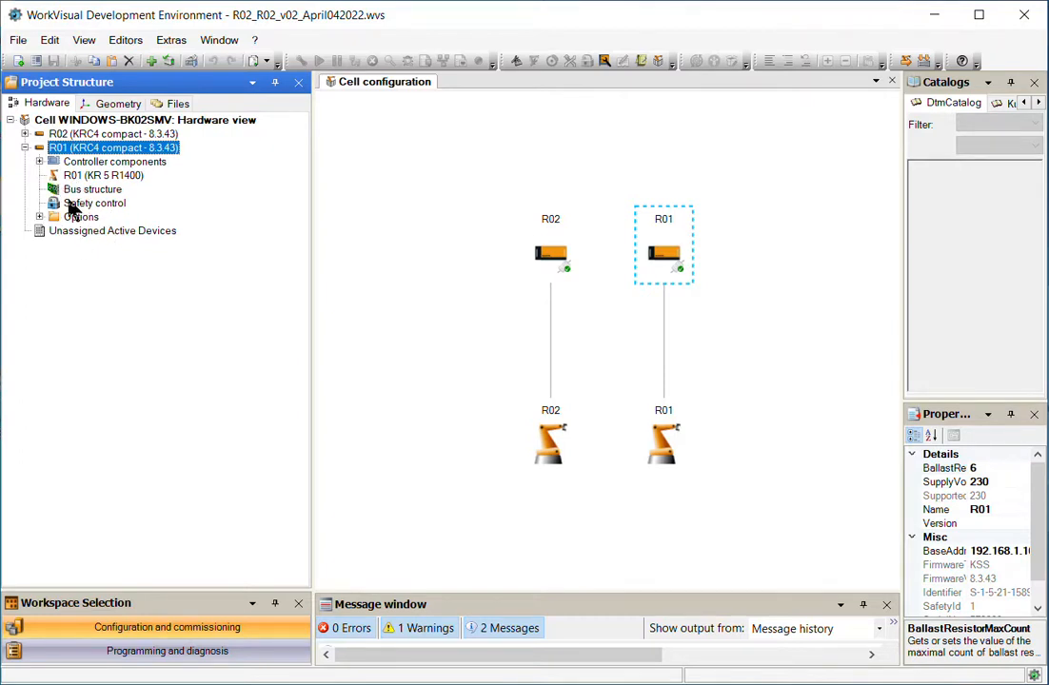
pyautogui.click(101, 163)
pyautogui.click(39, 161)
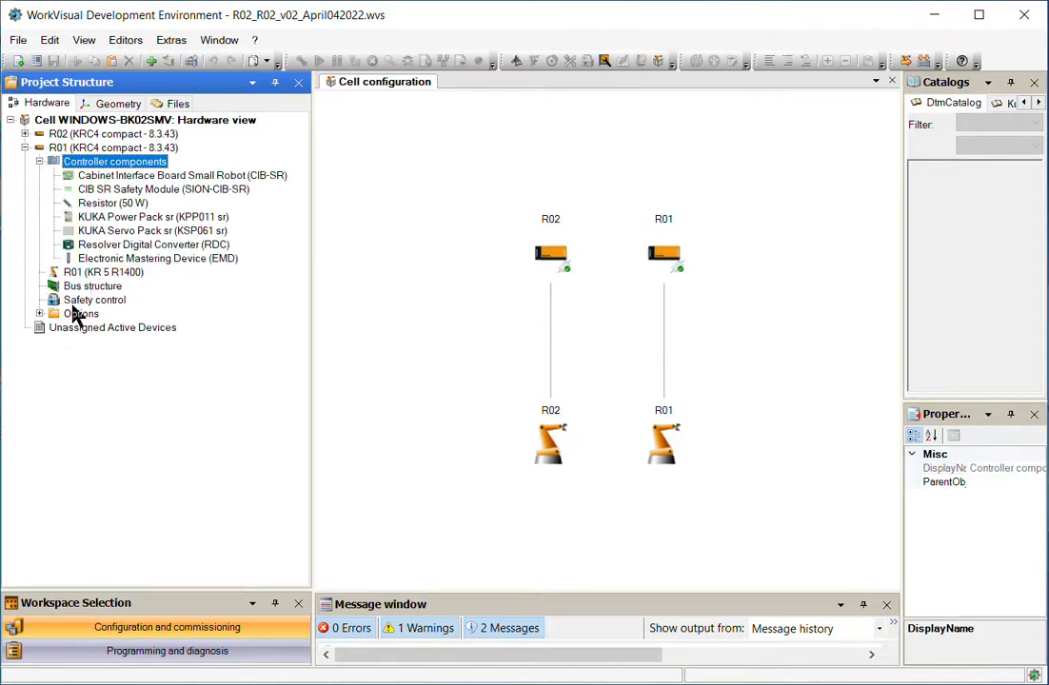
# Set R01 (KRC4 compact - 8.3.43) as the active controller.
pyautogui.click(129, 153)
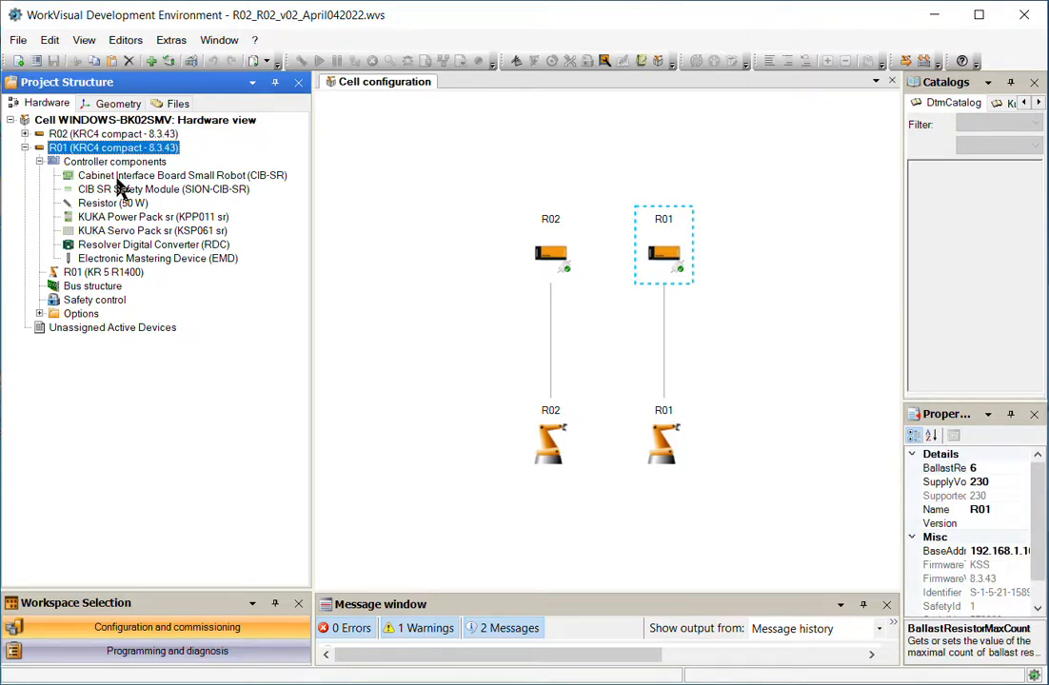
pyautogui.rightClick(129, 154)
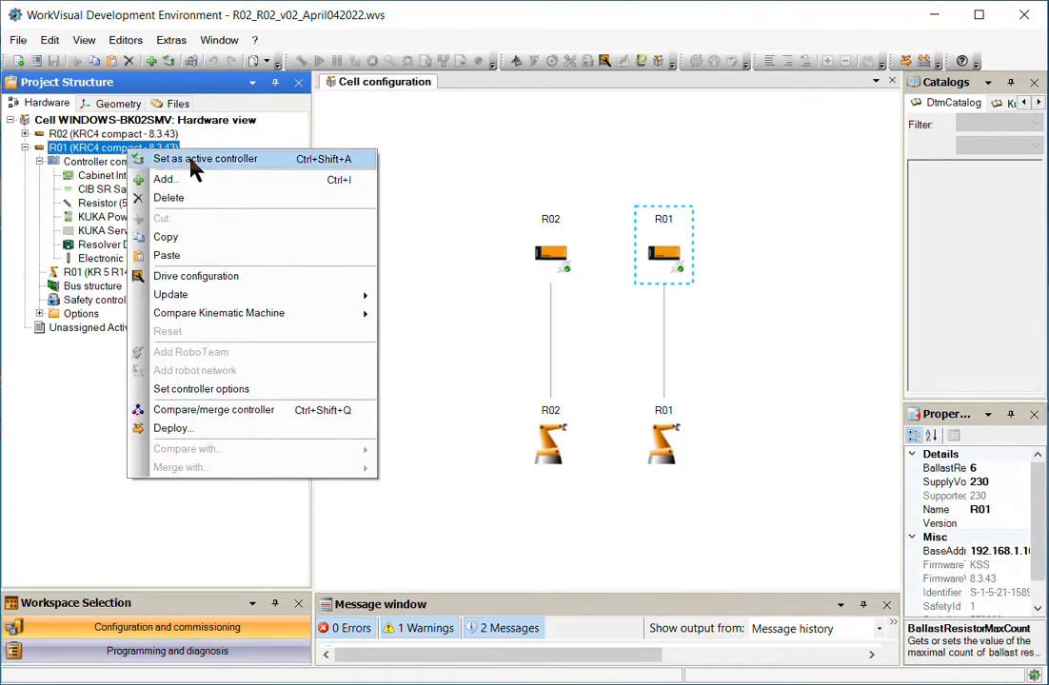
pyautogui.click(152, 159)
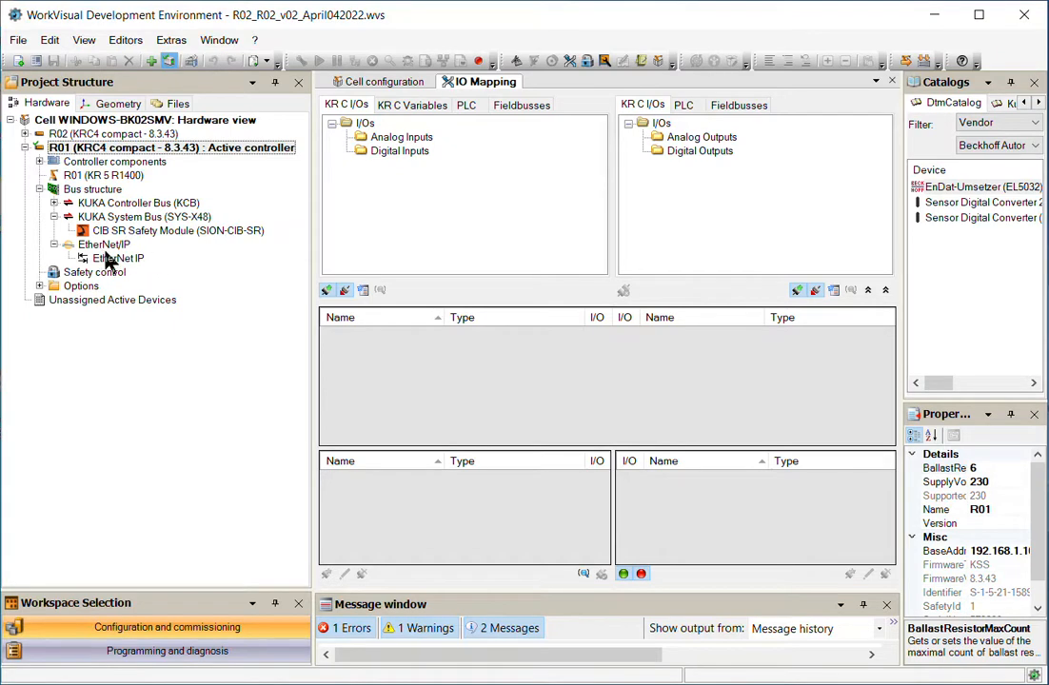
# Open R01's EtherNet/IP communication settings, widen the editor area and check the available IP source addresses.
pyautogui.click(102, 247)
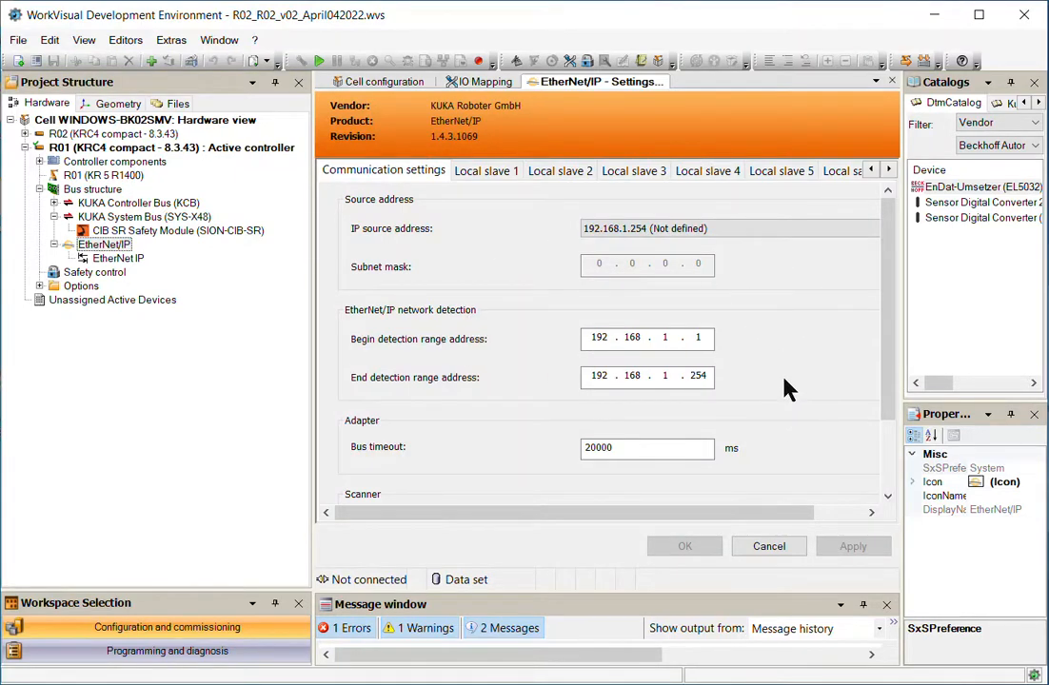
pyautogui.scroll(-2, 799, 386)
pyautogui.scroll(2, 728, 426)
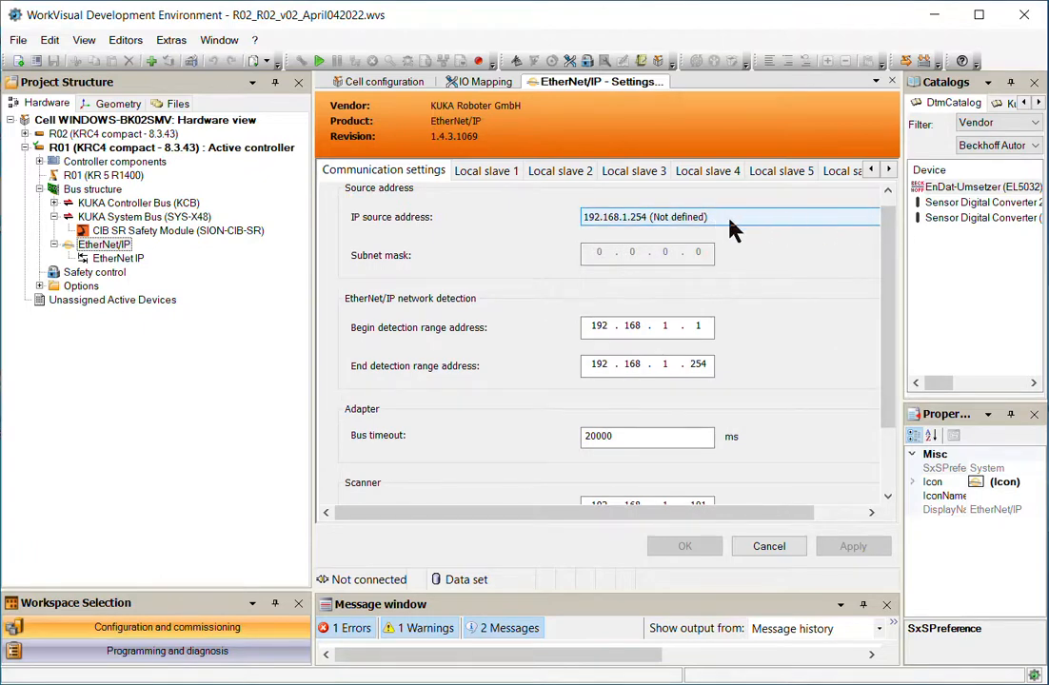
pyautogui.moveTo(903, 238); pyautogui.dragTo(966, 244)
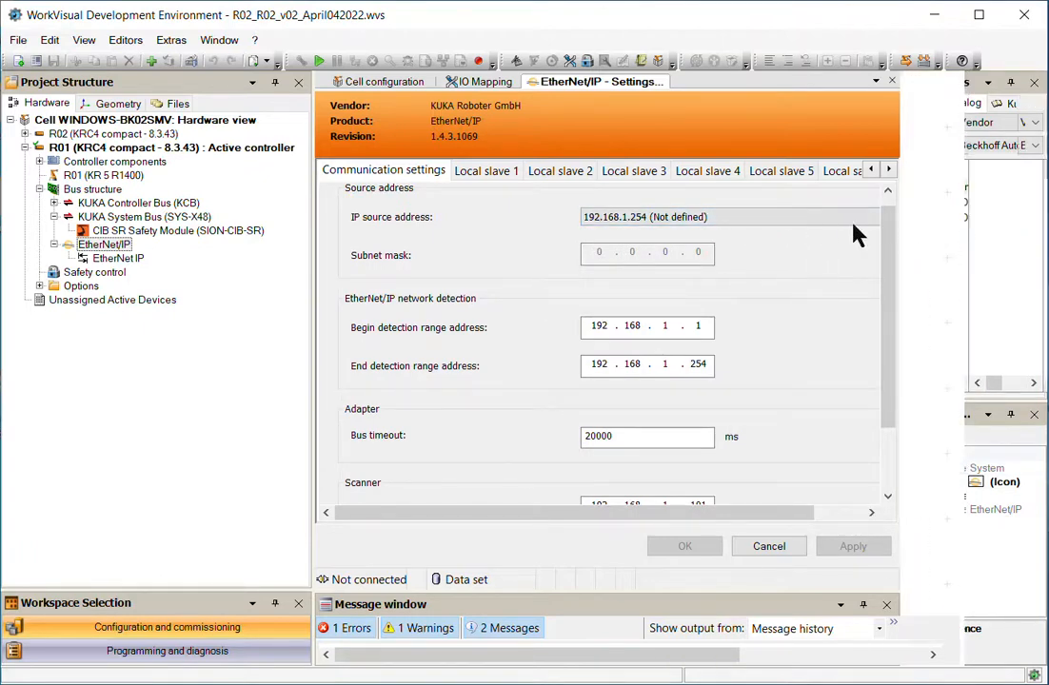
pyautogui.click(905, 218)
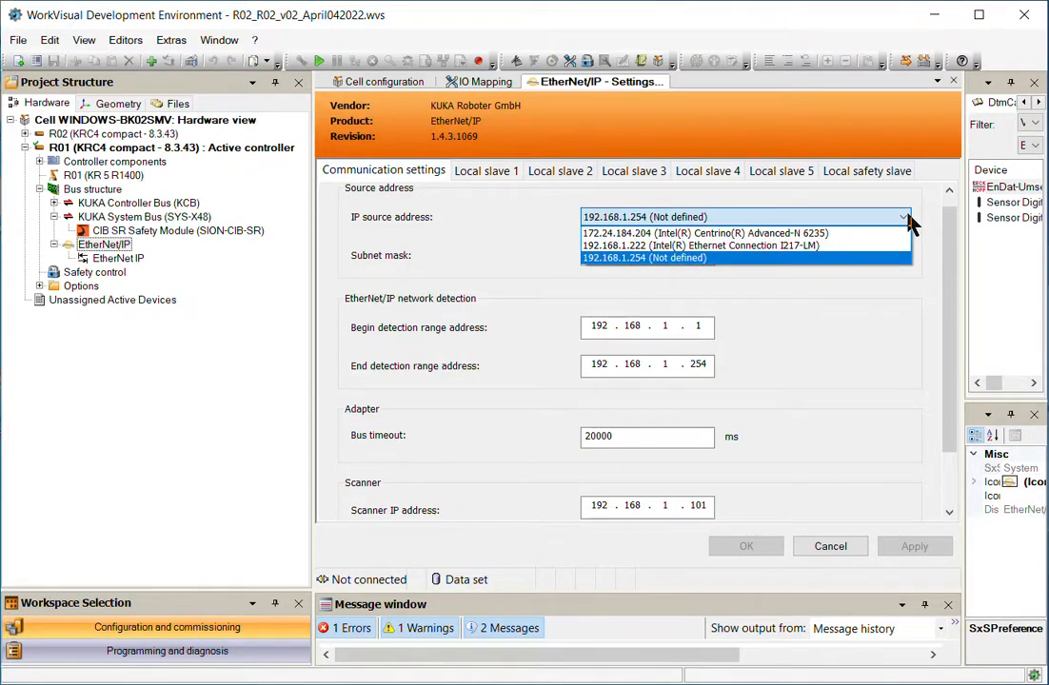
pyautogui.click(908, 221)
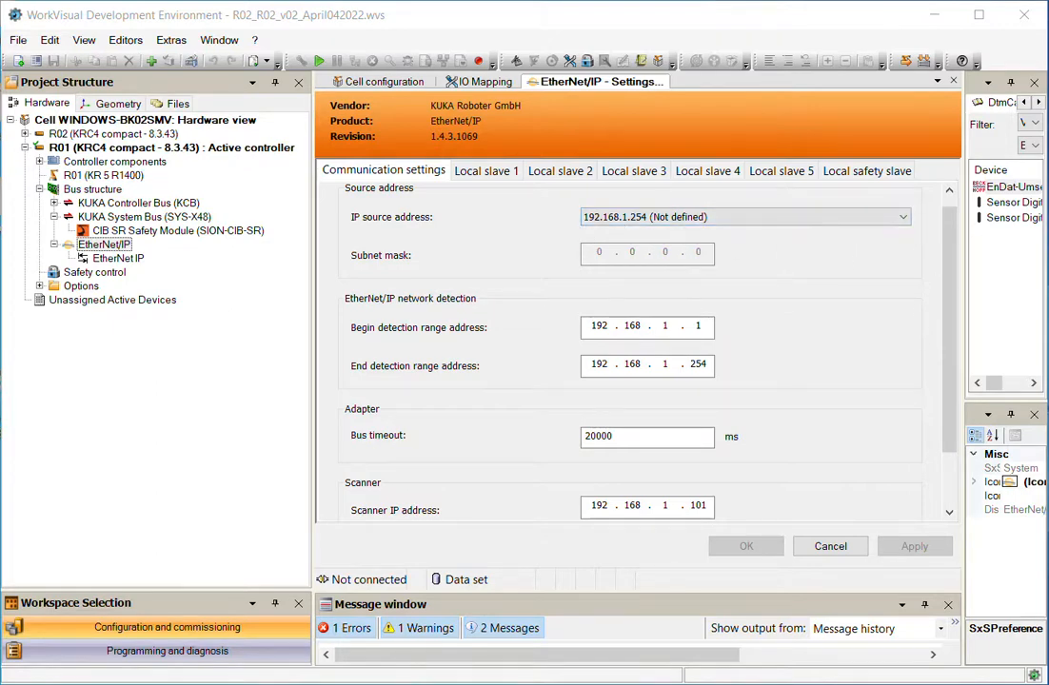
# Check the Ethernet 2 adapter's IPv4 address settings in Windows Network Connections, and close its windows without changing anything.
pyautogui.moveTo(487, 149); pyautogui.dragTo(672, 247)
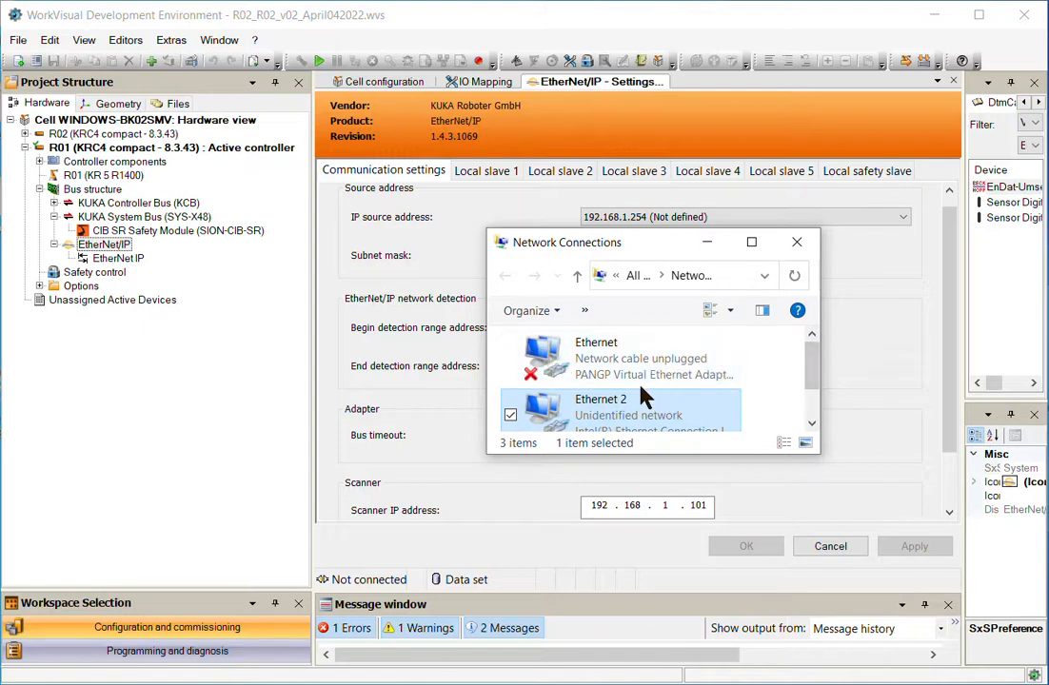
pyautogui.doubleClick(574, 415)
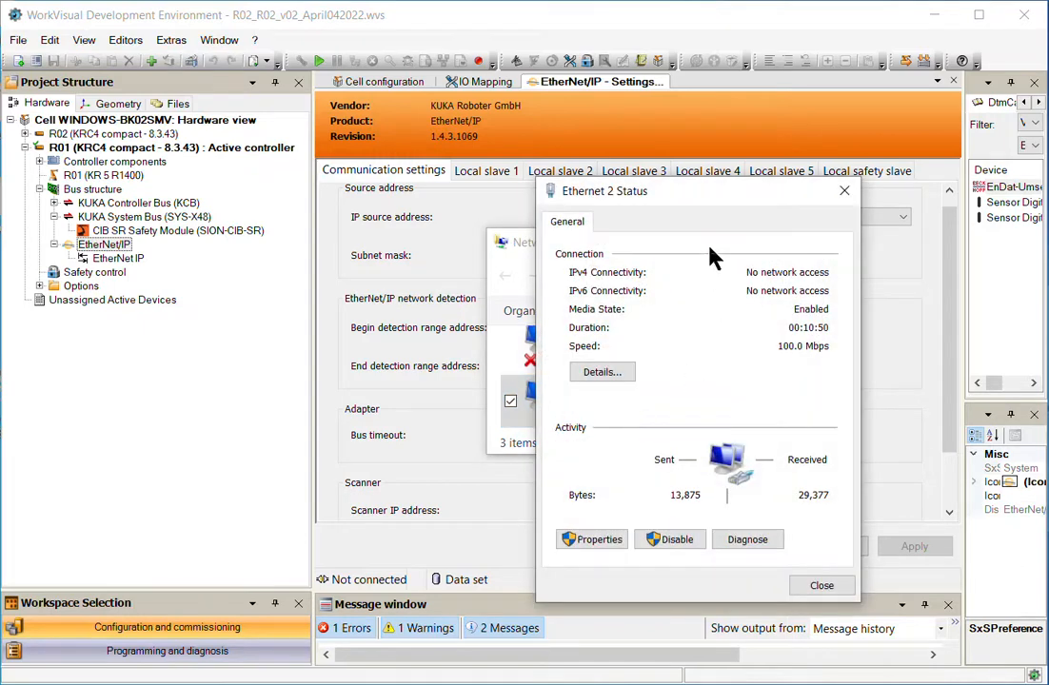
pyautogui.moveTo(681, 192); pyautogui.dragTo(561, 178)
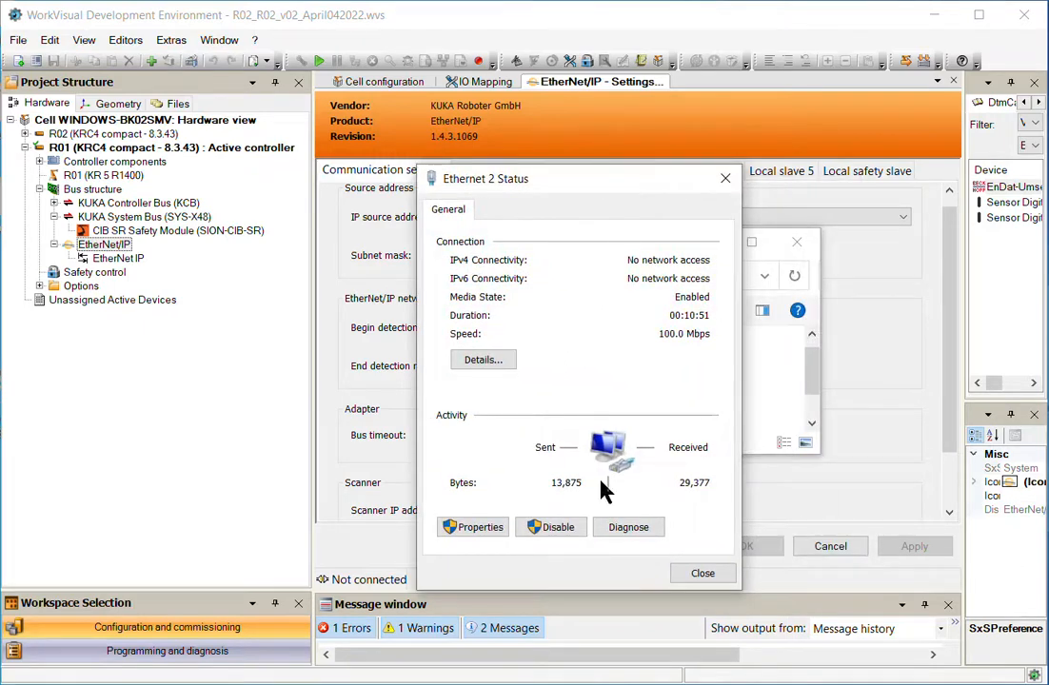
pyautogui.click(493, 527)
pyautogui.moveTo(613, 180); pyautogui.dragTo(754, 147)
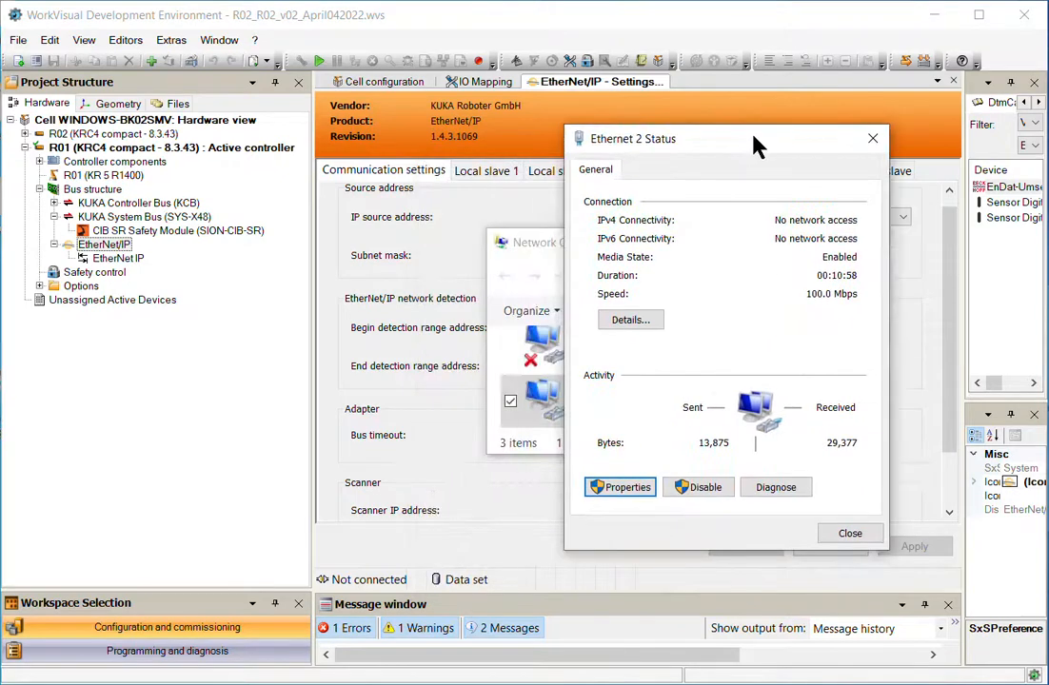
pyautogui.click(627, 491)
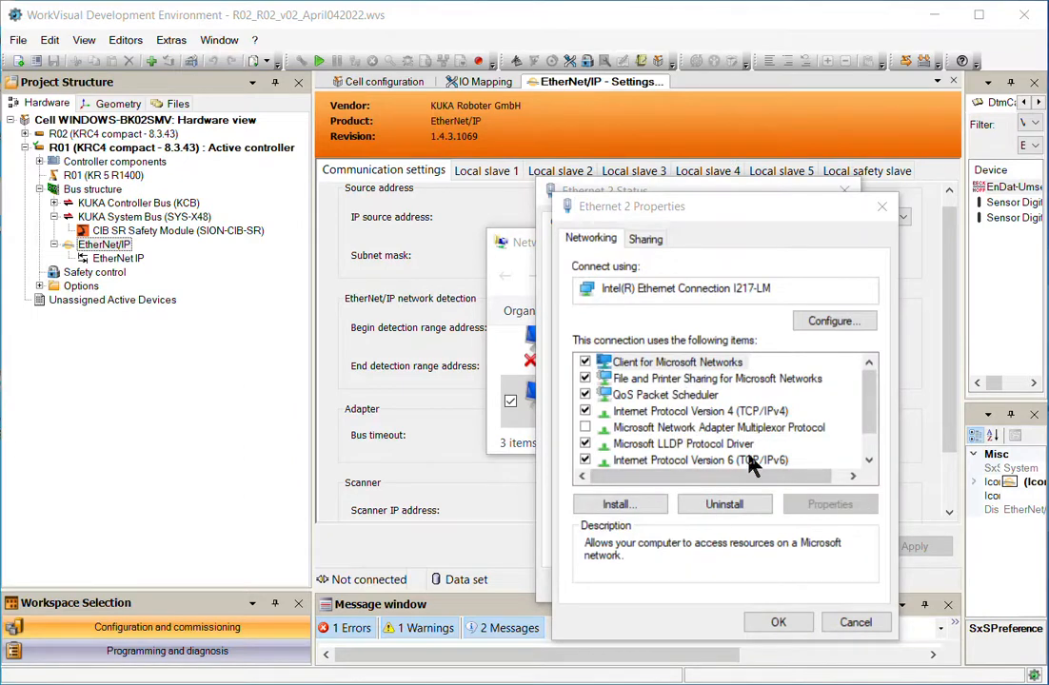
pyautogui.click(752, 412)
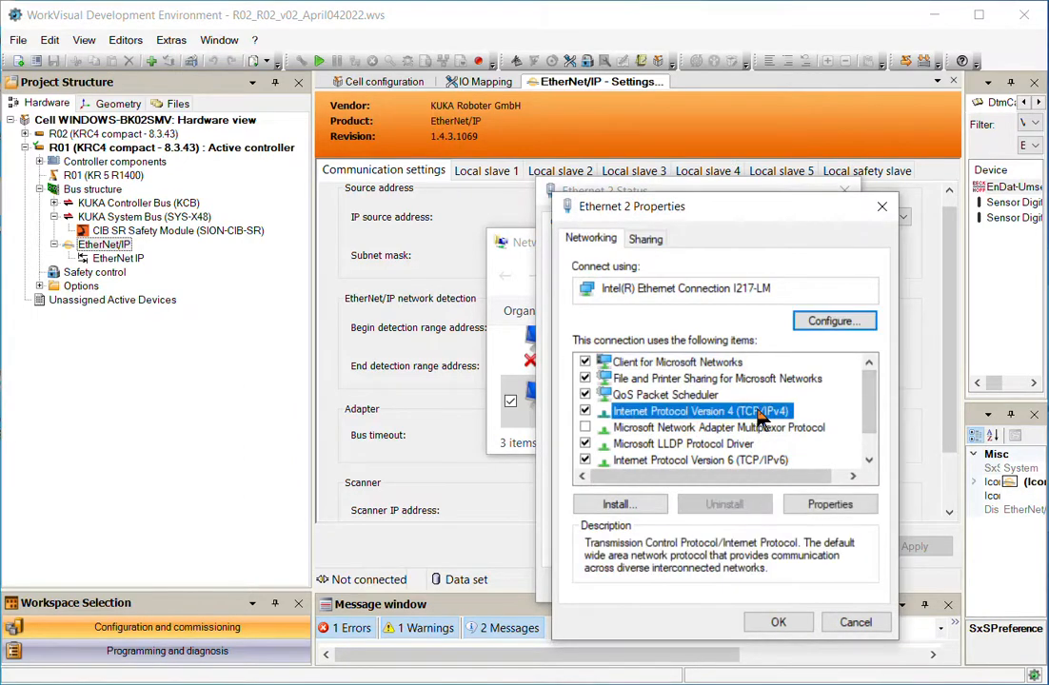
pyautogui.click(824, 506)
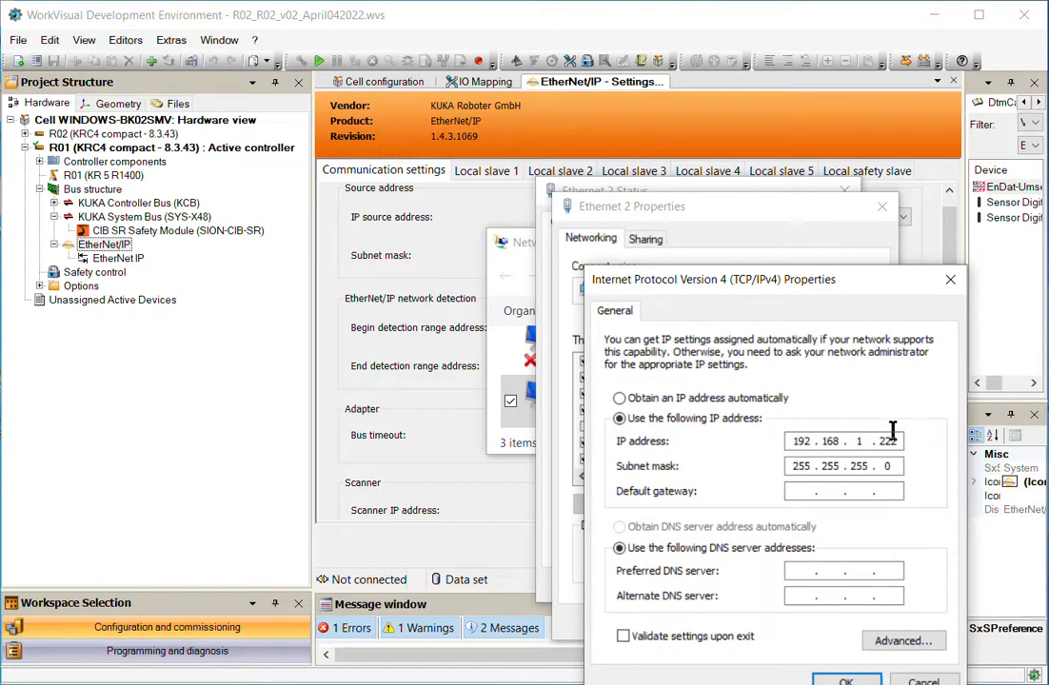
pyautogui.click(953, 282)
pyautogui.click(880, 206)
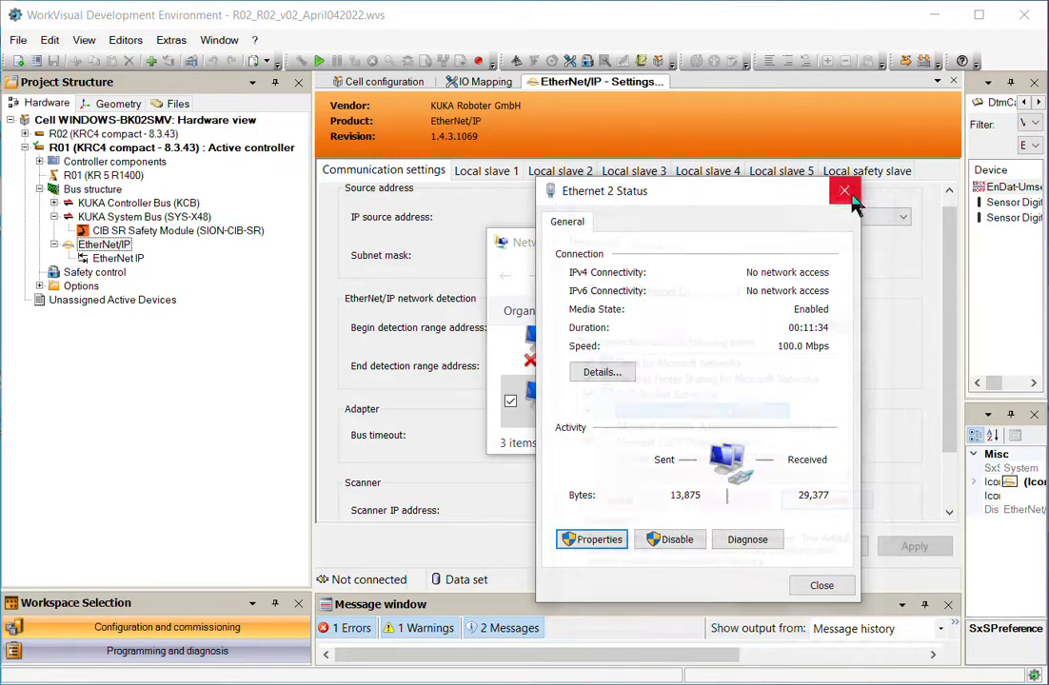
pyautogui.click(841, 193)
pyautogui.click(798, 242)
# Set R01's EtherNet/IP source address to 192.168.1.222 (Intel(R) Ethernet Connection I217-LM) and apply the change.
pyautogui.click(723, 221)
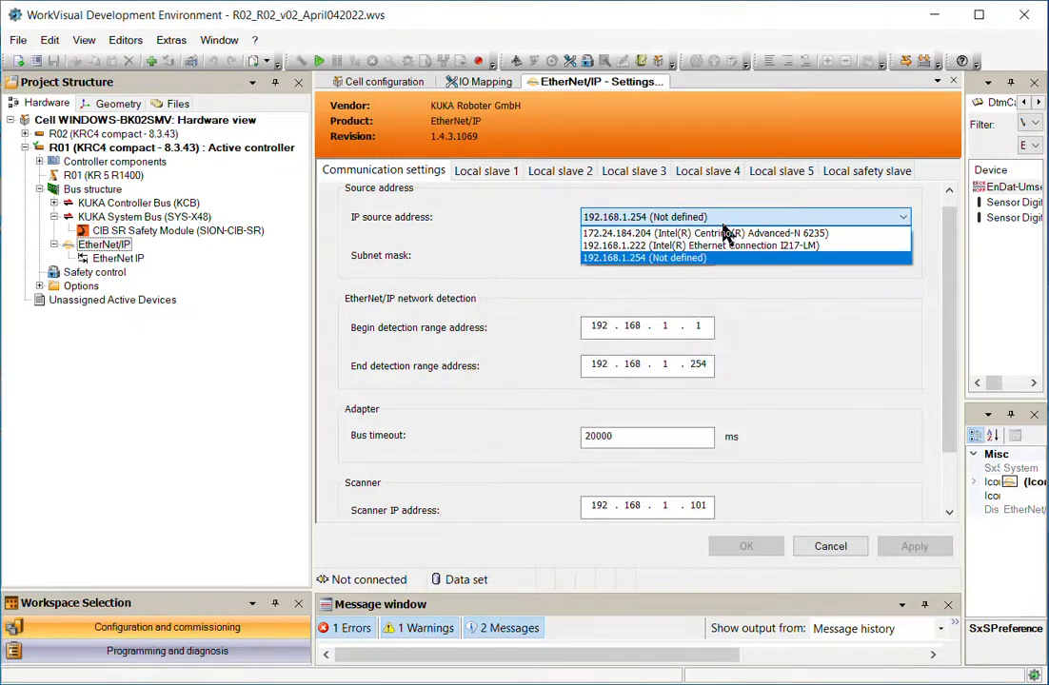
pyautogui.click(733, 251)
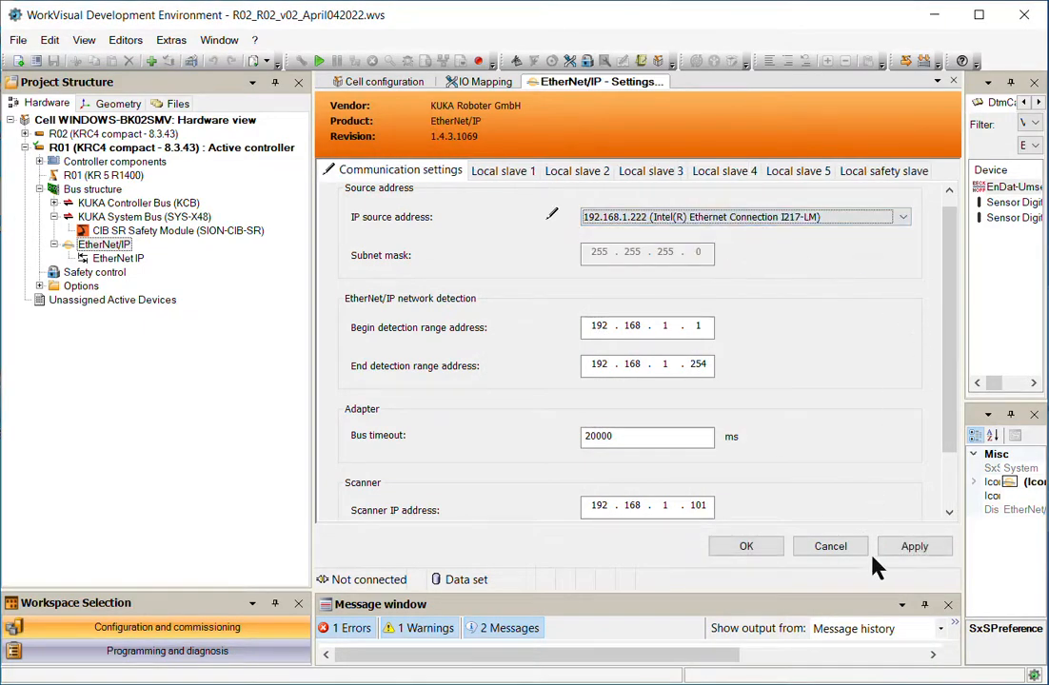
pyautogui.click(903, 554)
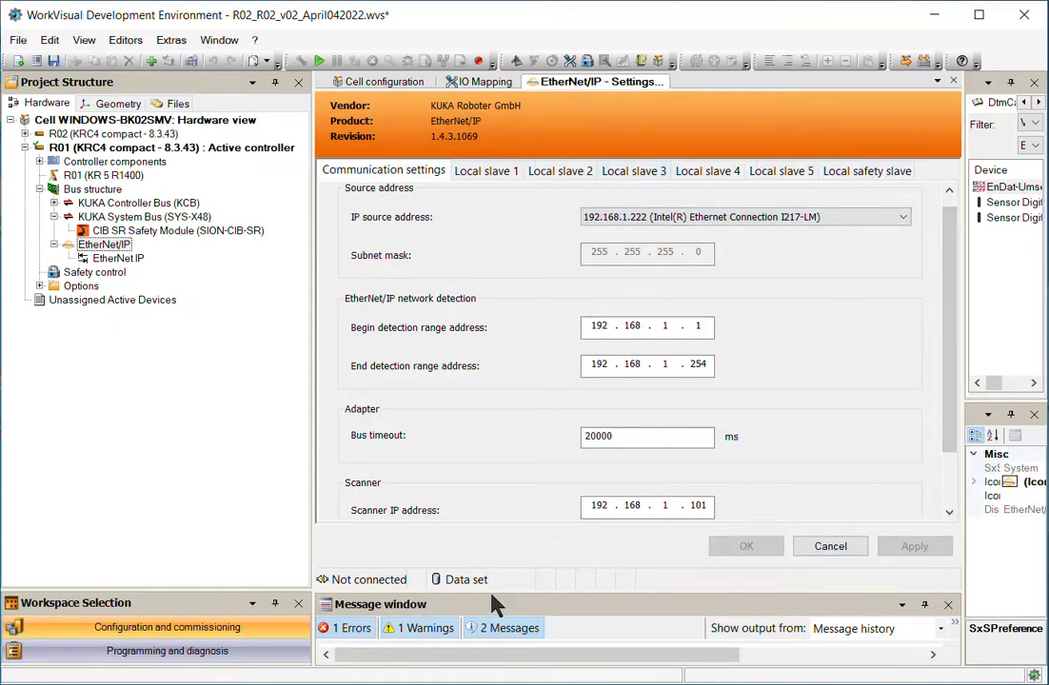
# Check the Local safety slave settings, and set Local slave 1's Outputs (T -> O) size to 256 bytes.
pyautogui.click(865, 174)
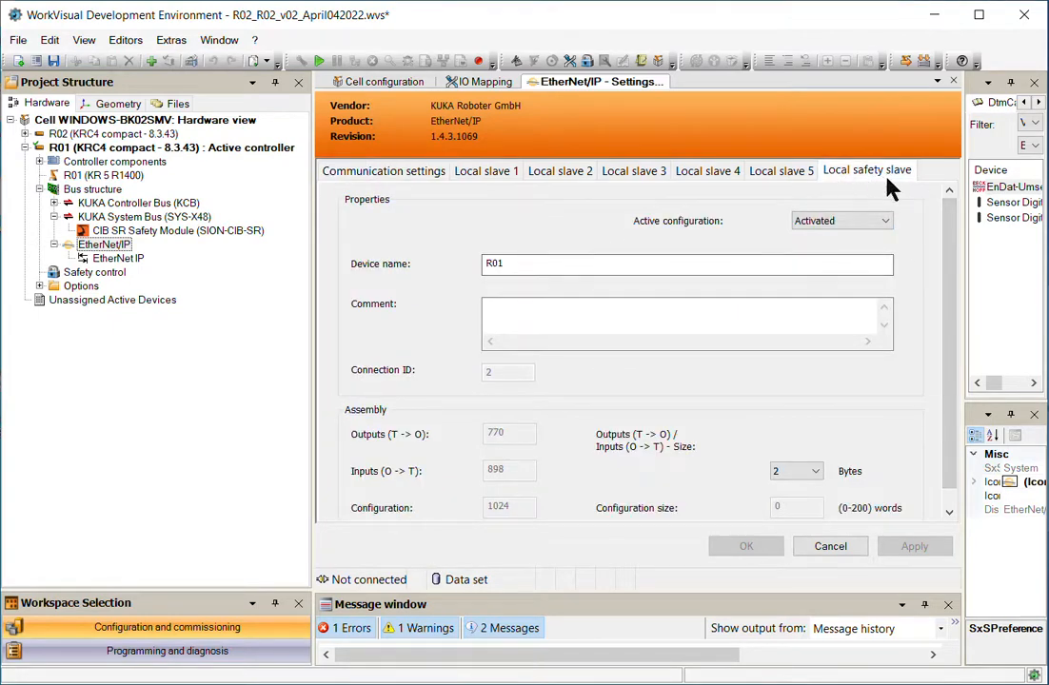
pyautogui.scroll(-1, 955, 228)
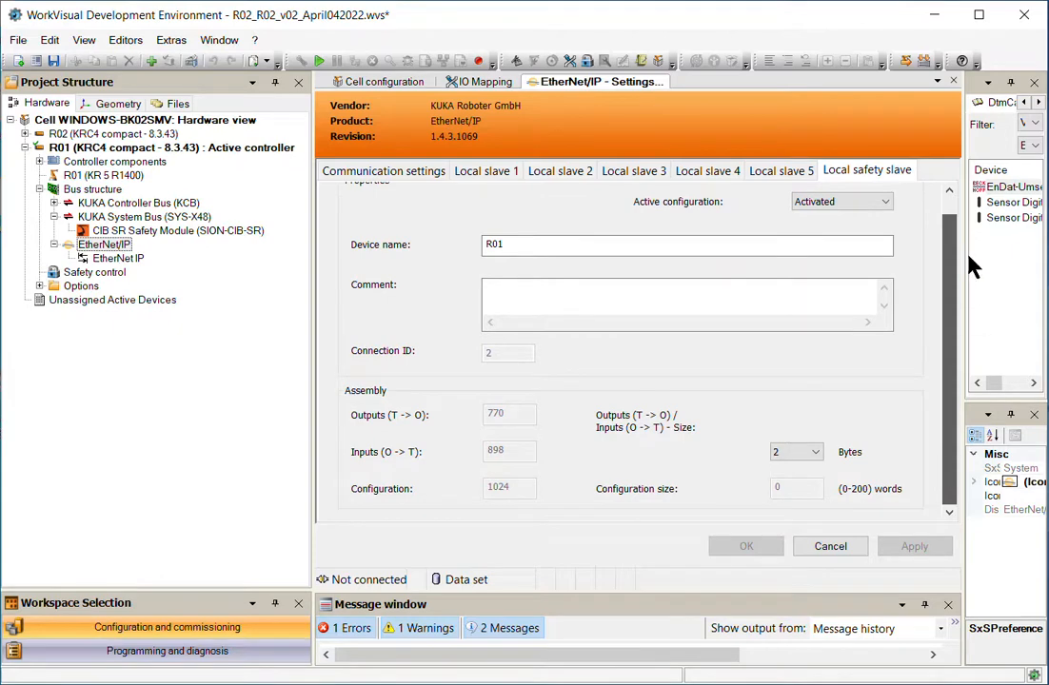
pyautogui.click(485, 171)
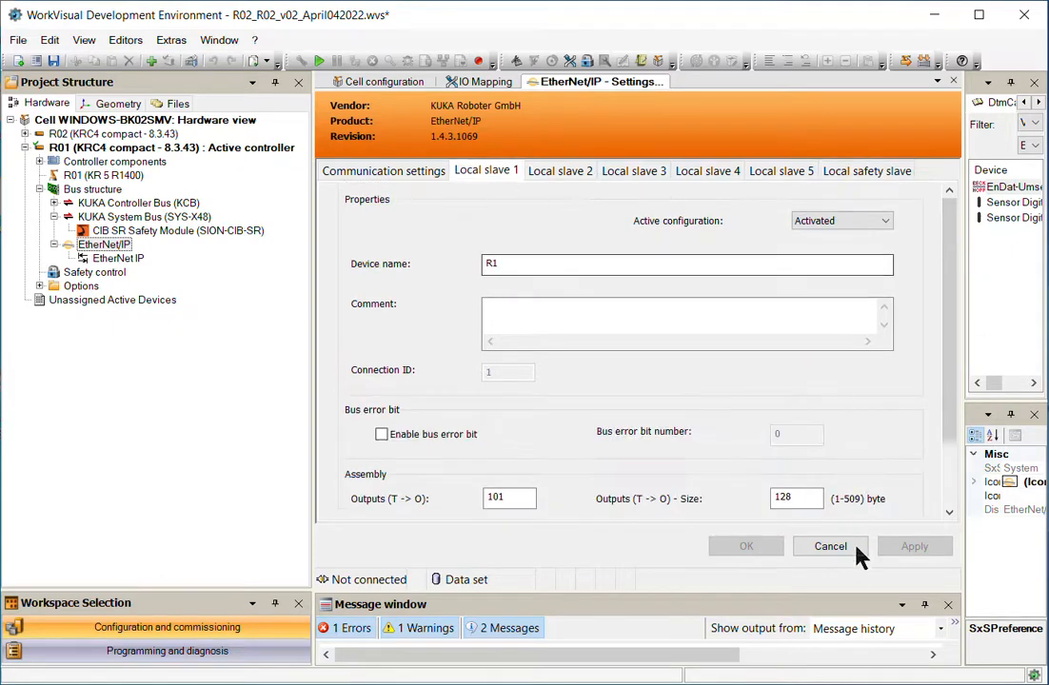
pyautogui.doubleClick(807, 501)
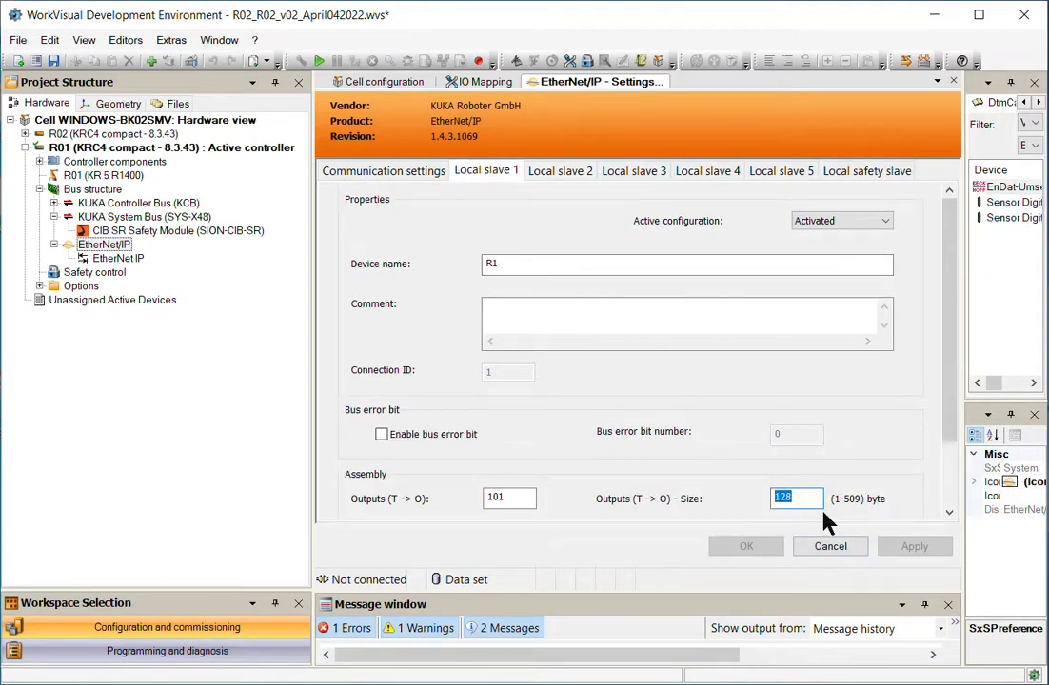
pyautogui.write('256')
pyautogui.click(371, 171)
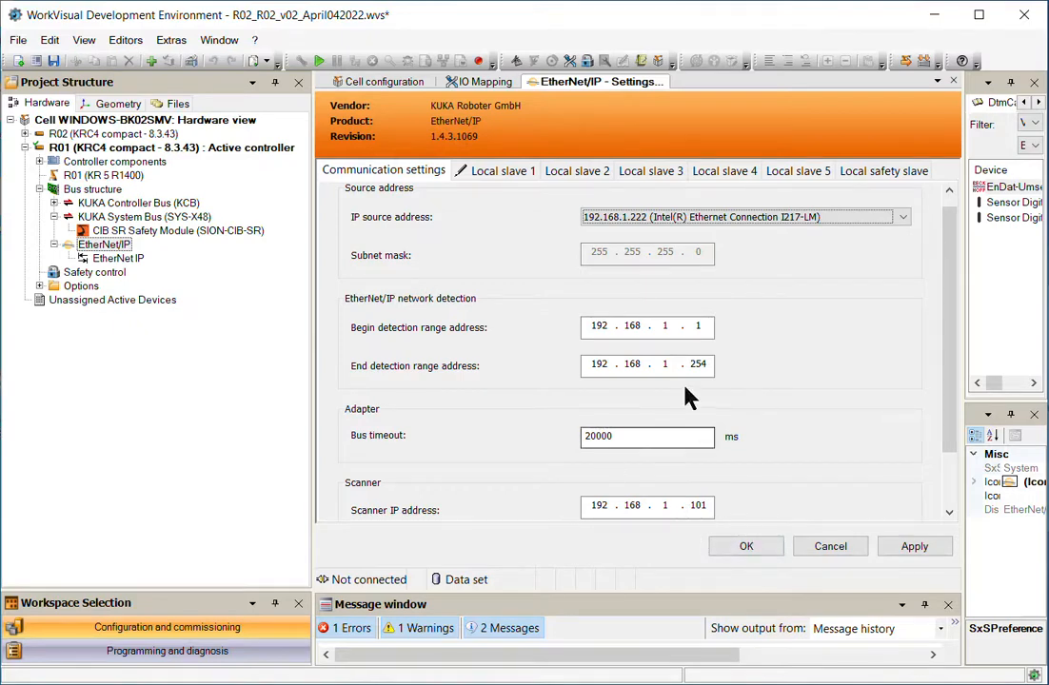
pyautogui.click(516, 172)
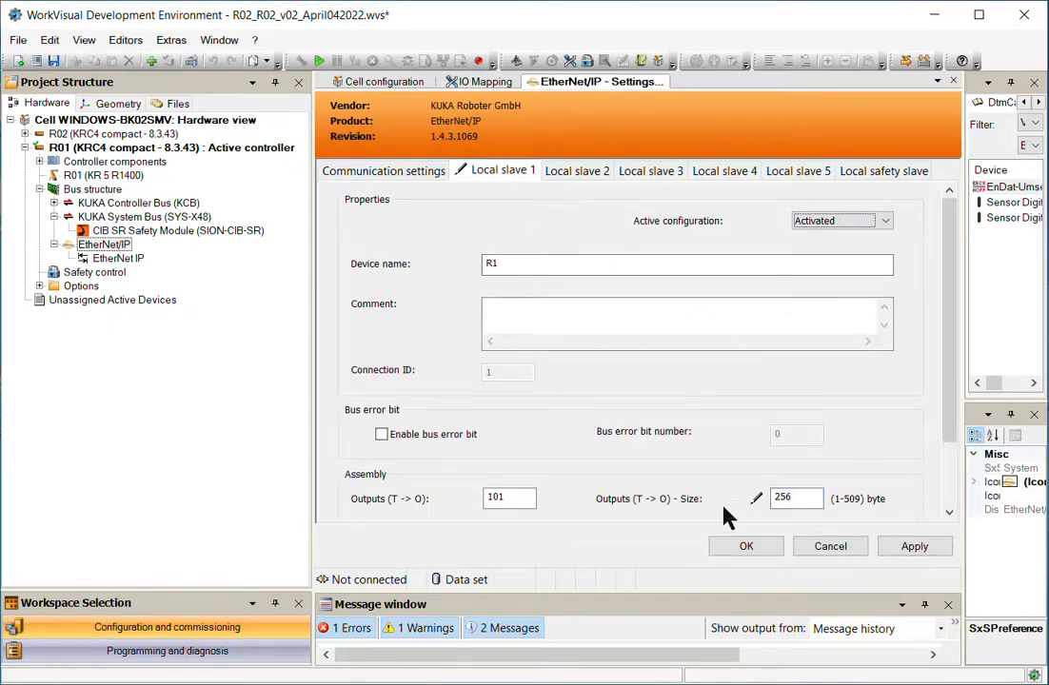
# Set Local slave 1's Inputs (O -> T) size to 256 bytes and apply the slave's assembly size changes.
pyautogui.scroll(-2, 804, 504)
pyautogui.doubleClick(809, 476)
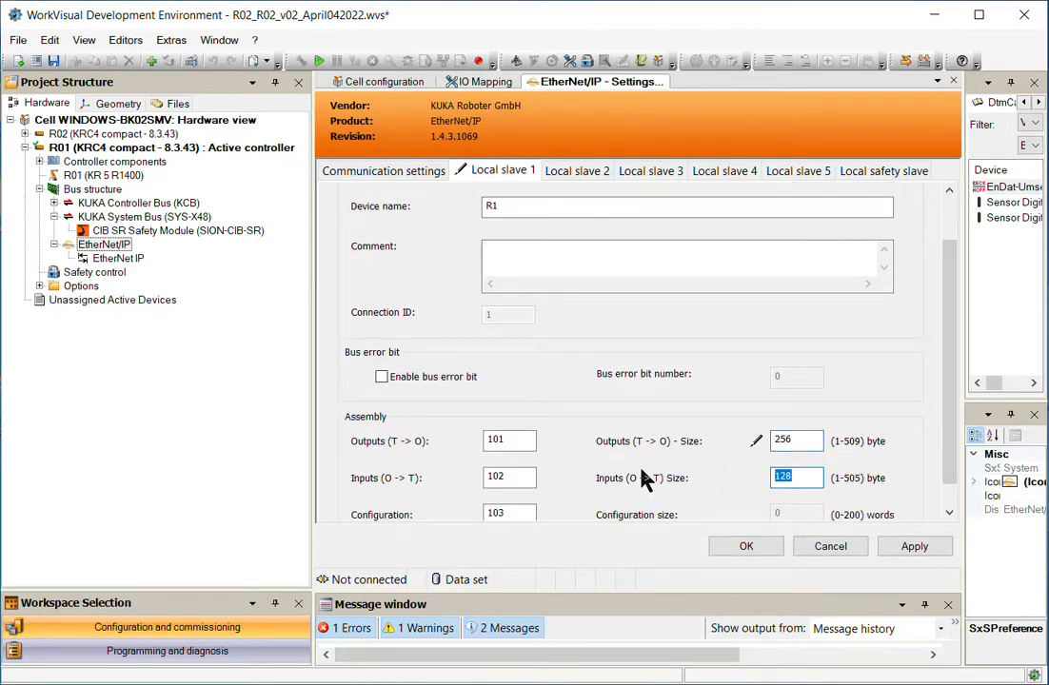
pyautogui.write('2565')
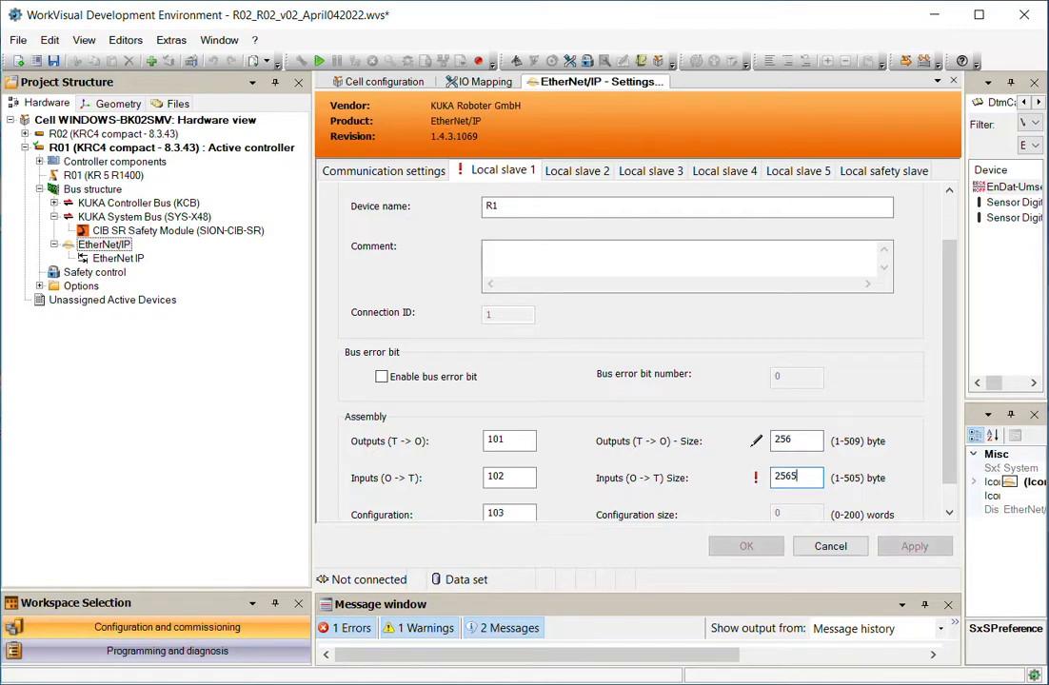
pyautogui.press('BackSpace')
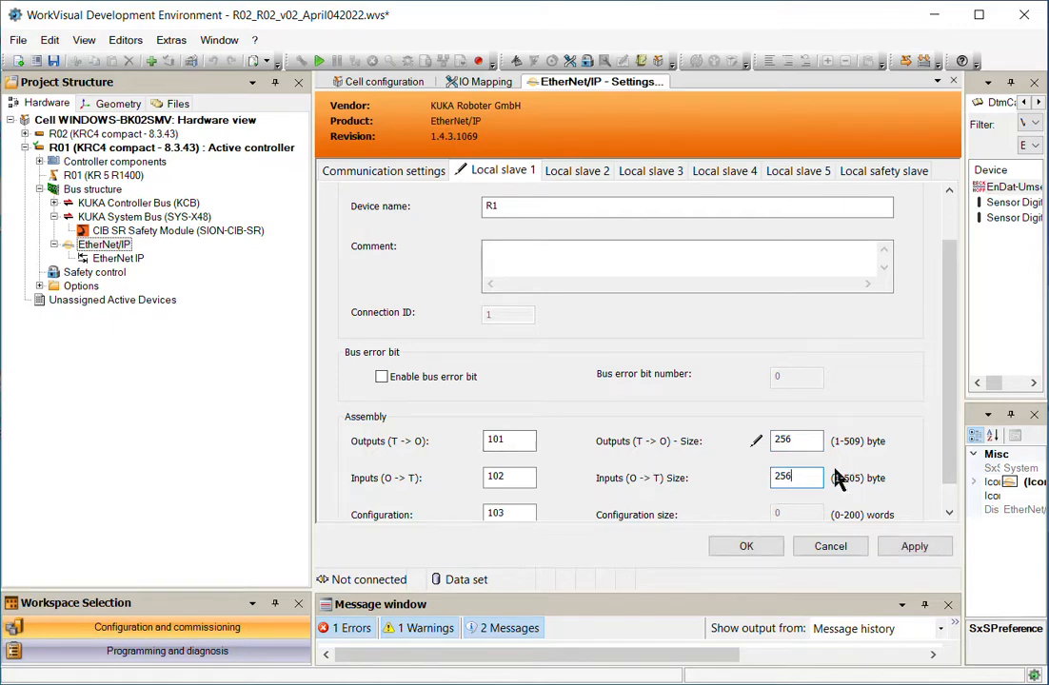
pyautogui.doubleClick(782, 440)
pyautogui.click(949, 512)
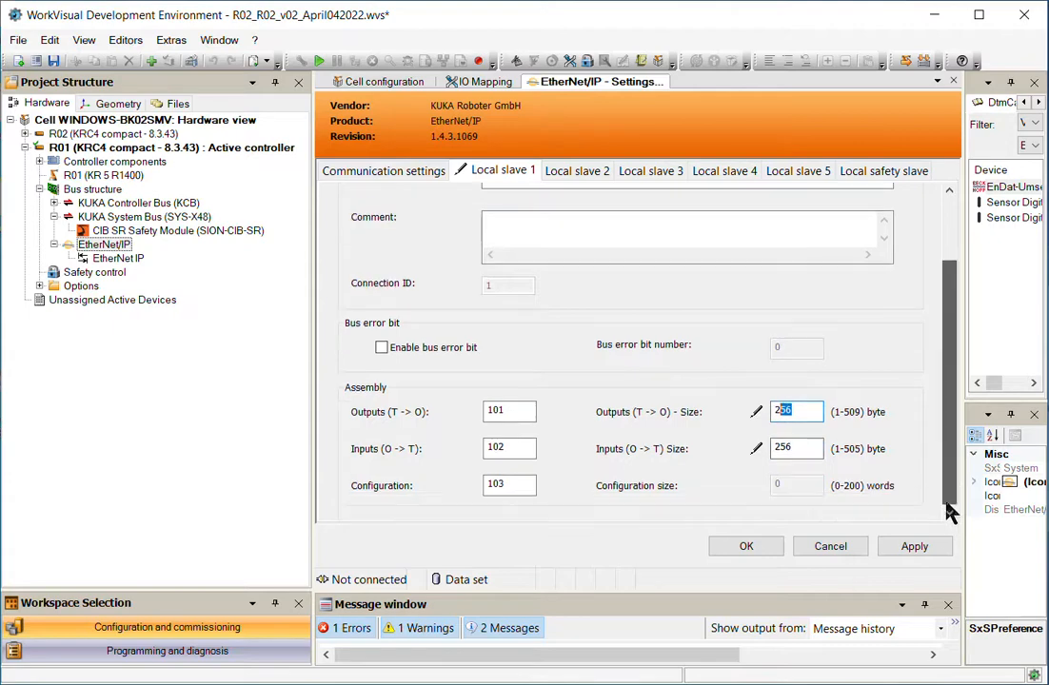
pyautogui.click(909, 550)
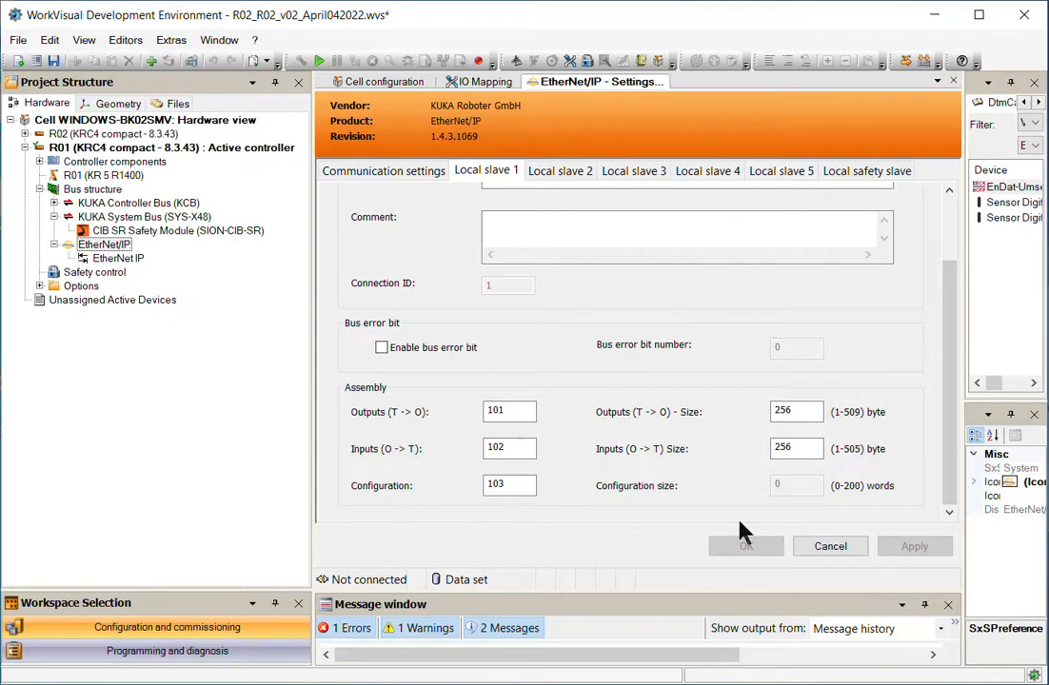
# Save the project and close the EtherNet/IP settings, IO Mapping and Cell configuration editors.
pyautogui.click(954, 82)
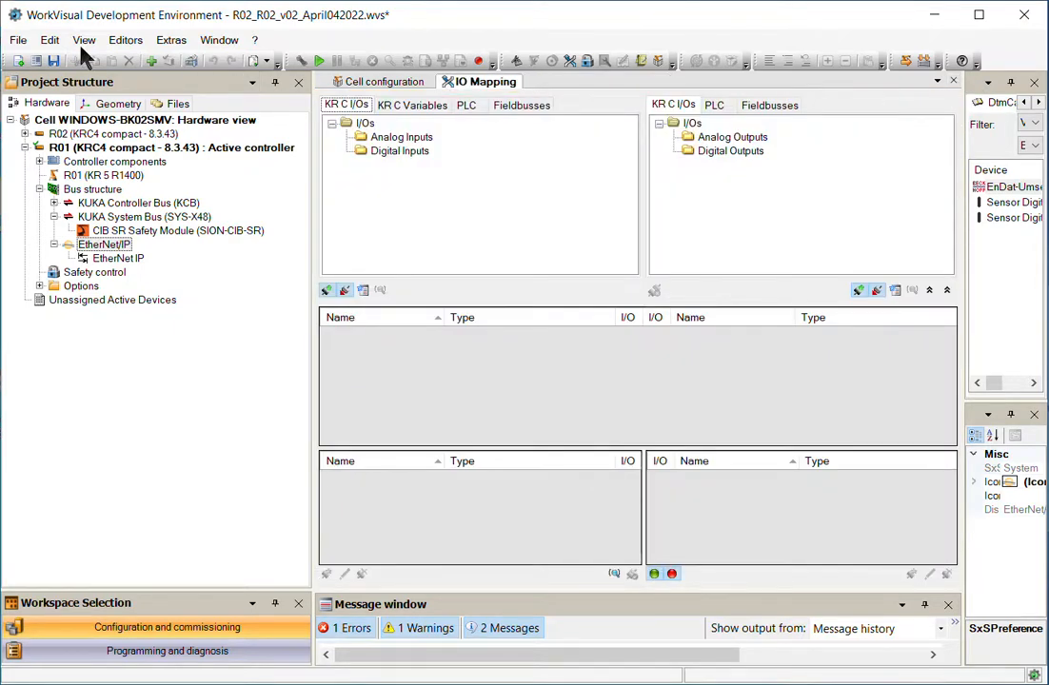
pyautogui.click(54, 60)
pyautogui.click(954, 82)
pyautogui.click(954, 82)
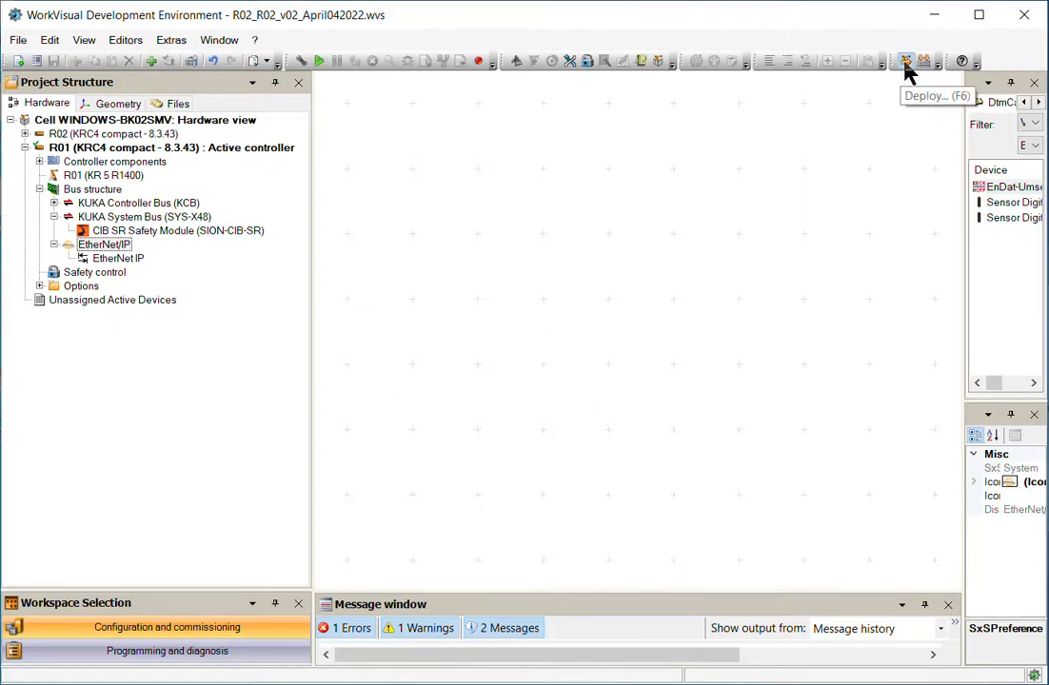
# Try to deploy the project to controller R01 only, excluding R02, and proceed to code generation.
pyautogui.click(906, 65)
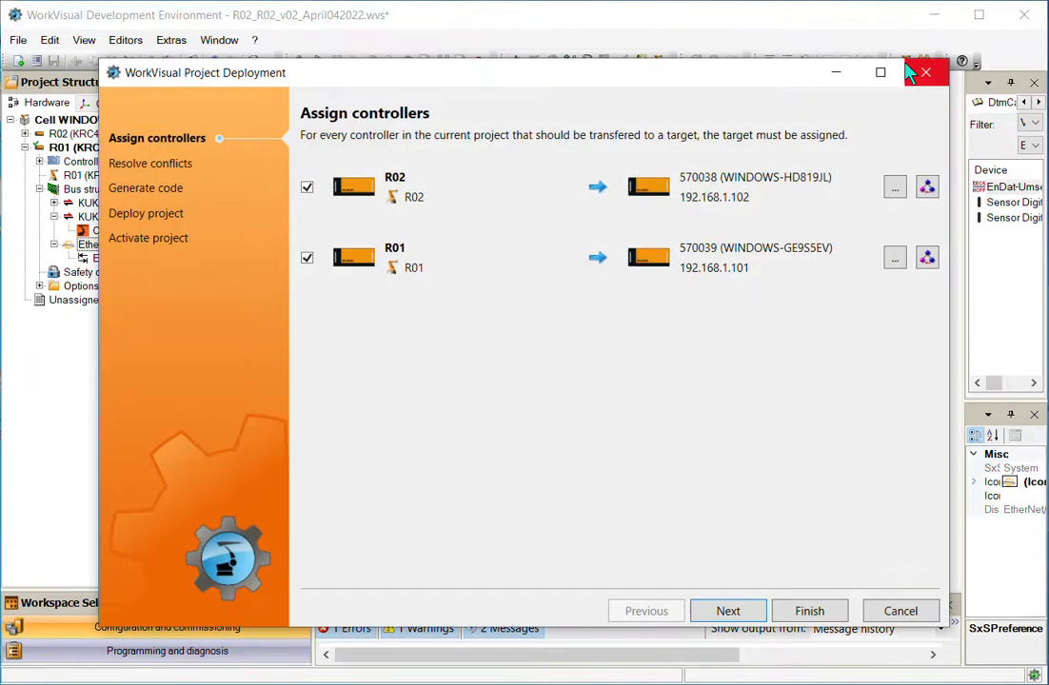
pyautogui.click(307, 188)
pyautogui.moveTo(436, 84); pyautogui.dragTo(633, 89)
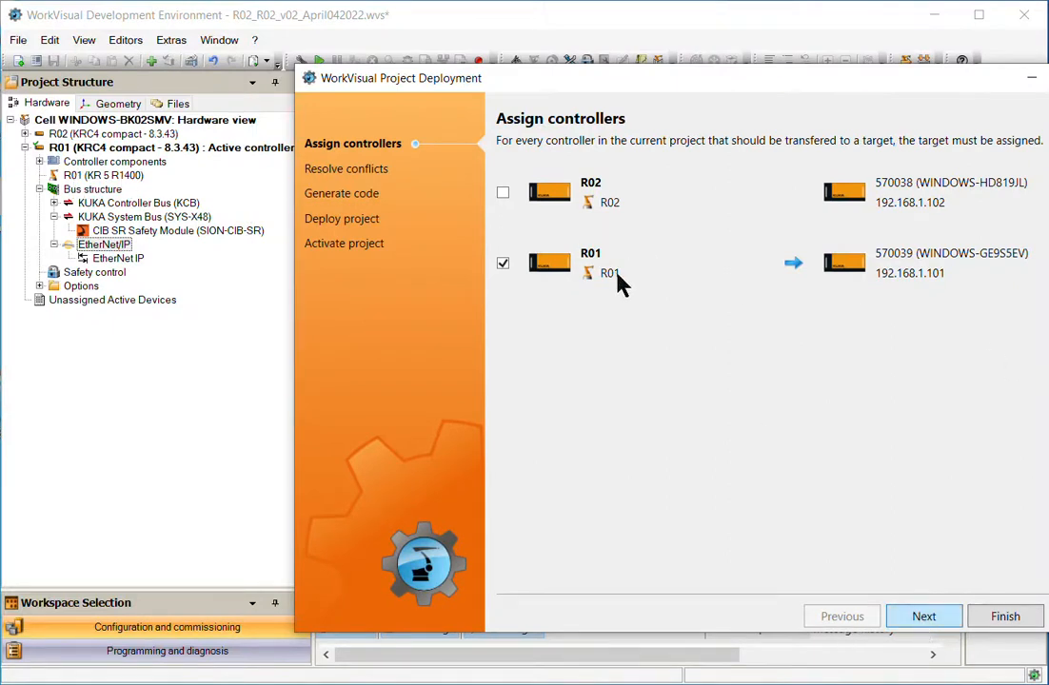
pyautogui.click(918, 614)
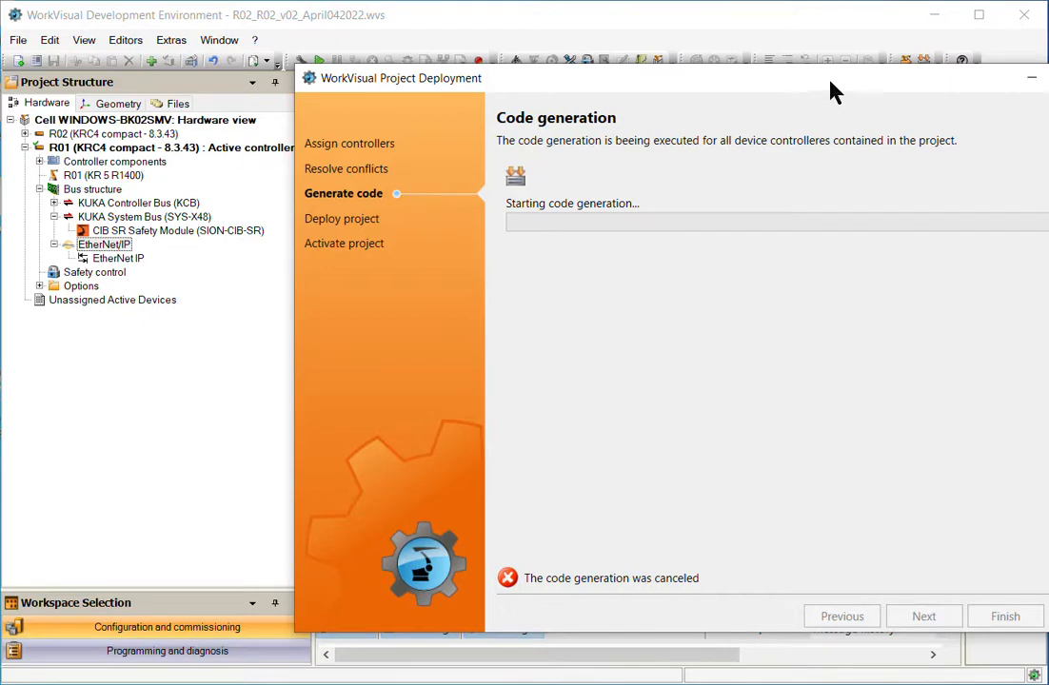
pyautogui.moveTo(834, 91); pyautogui.dragTo(700, 74)
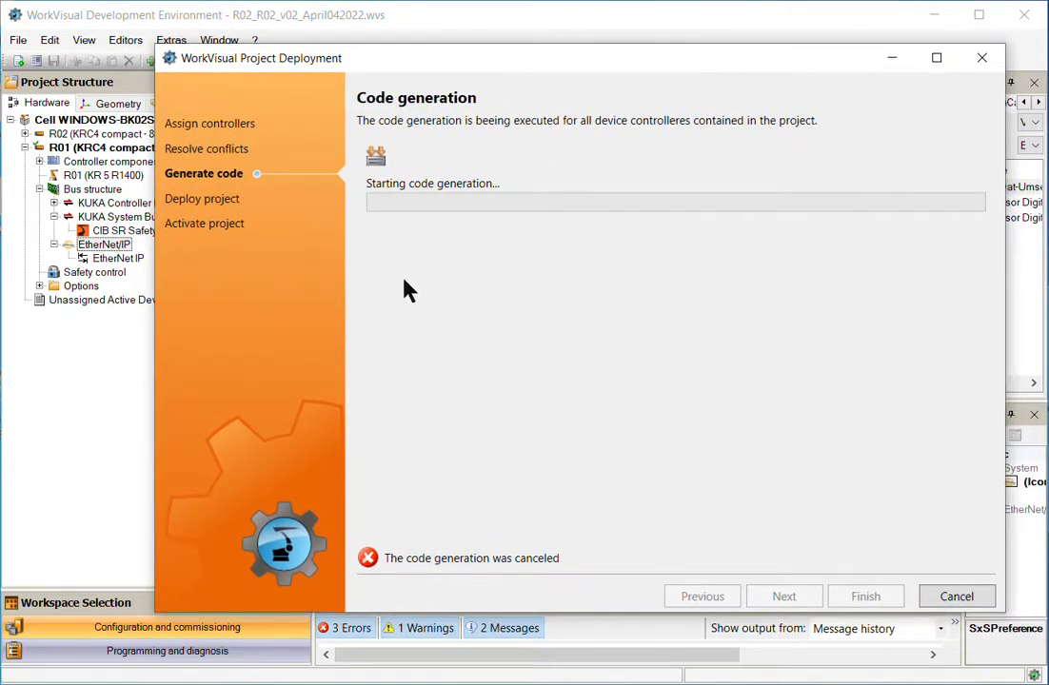